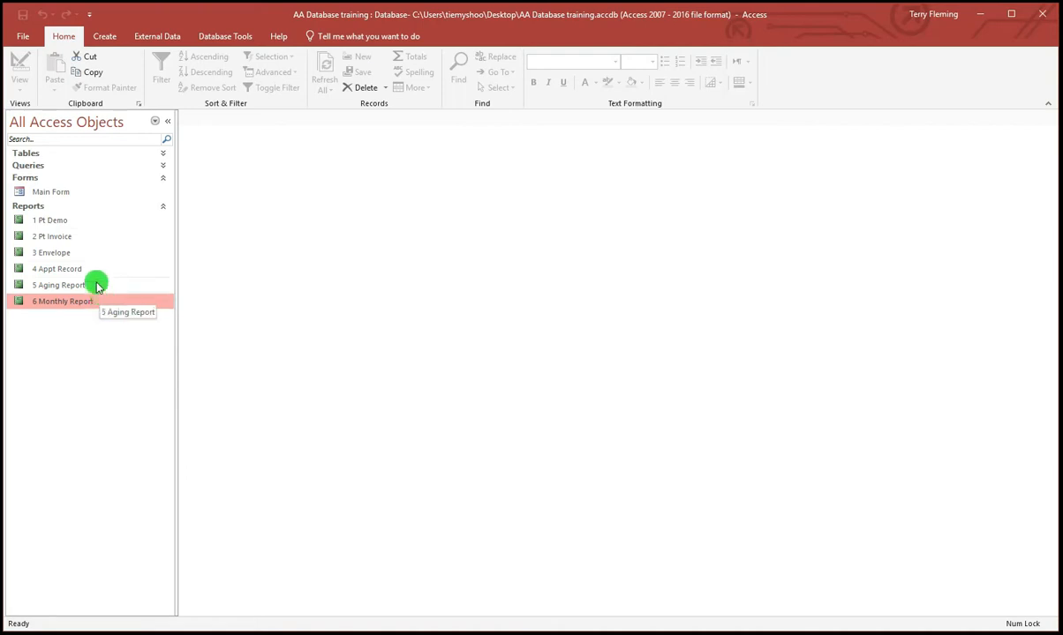
{"action": "left_click", "coordinate": [60, 223]}
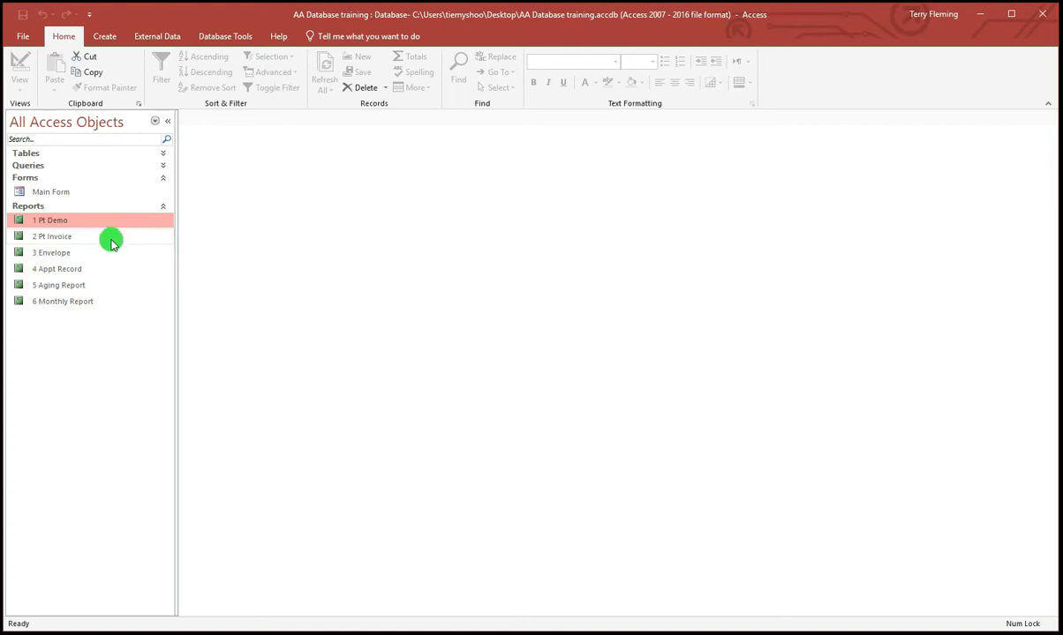
{"action": "left_click", "coordinate": [66, 237]}
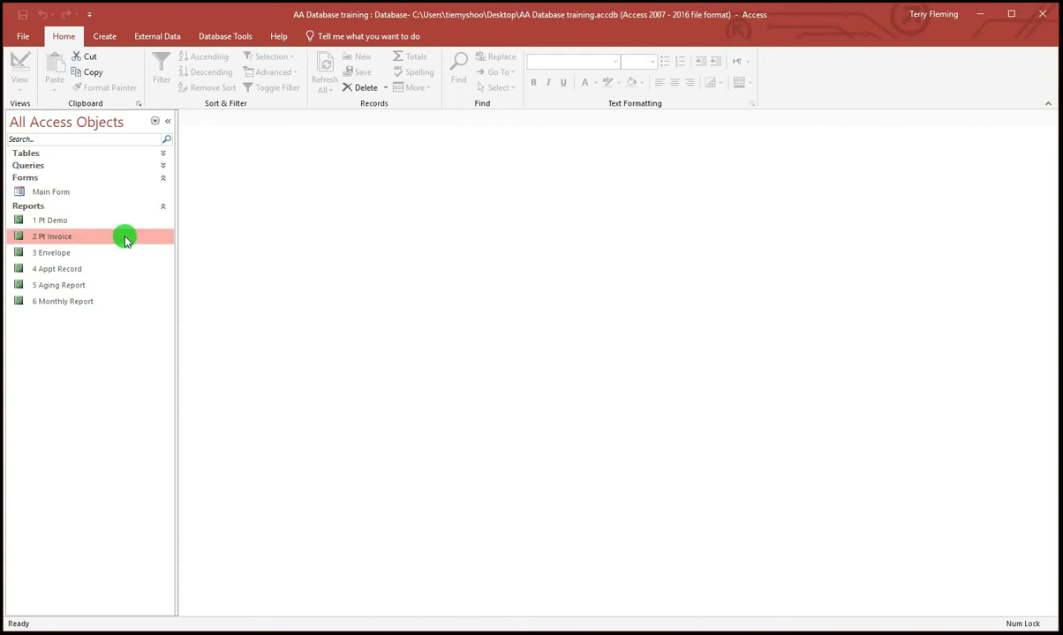
{"action": "left_click", "coordinate": [64, 254]}
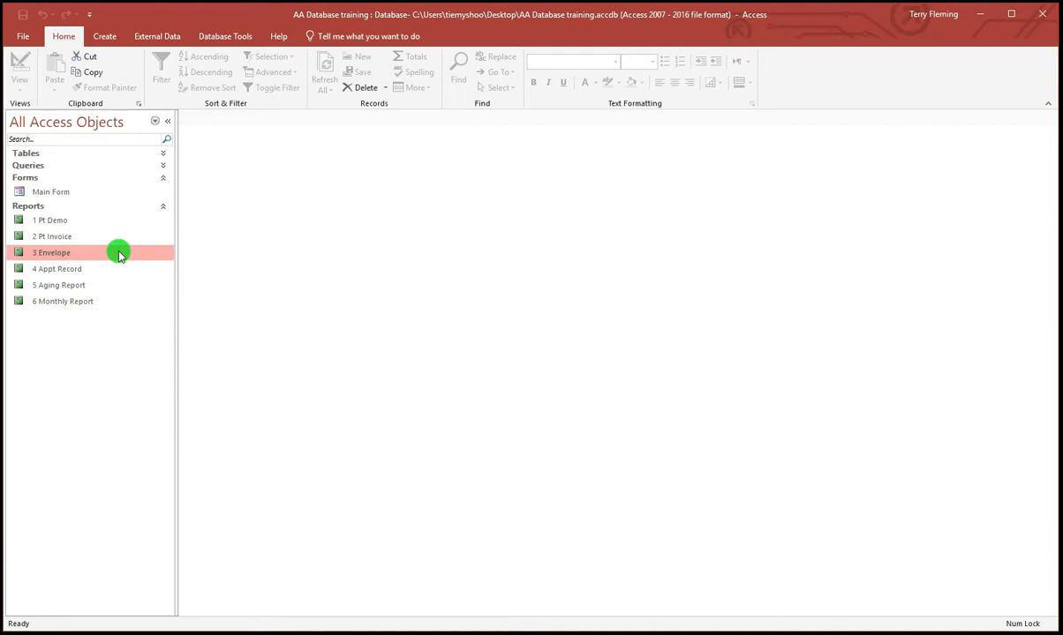
{"action": "left_click", "coordinate": [75, 272]}
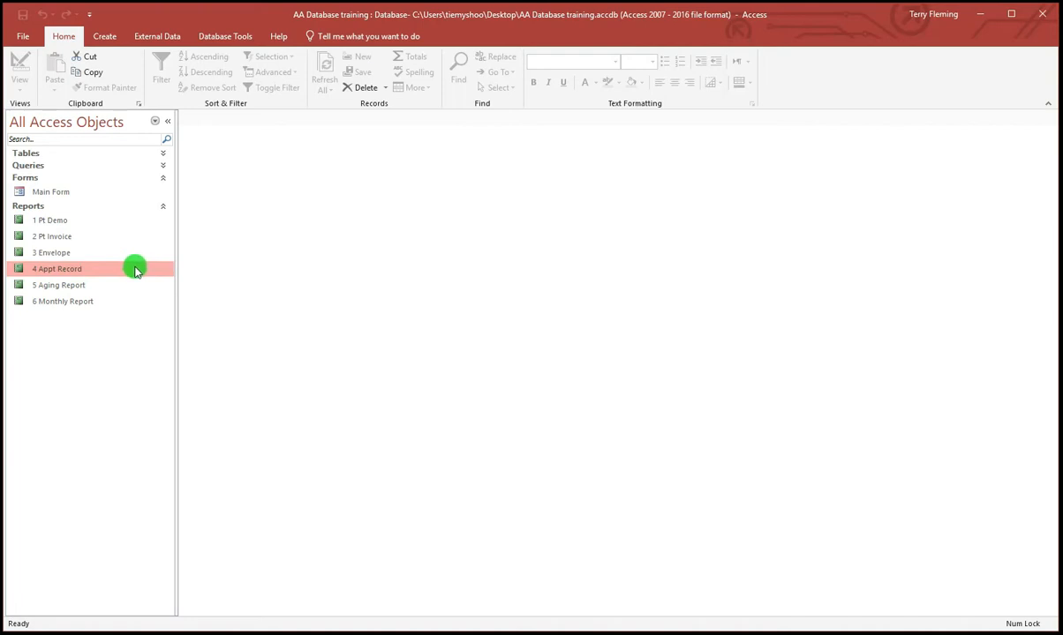
{"action": "left_click", "coordinate": [81, 291]}
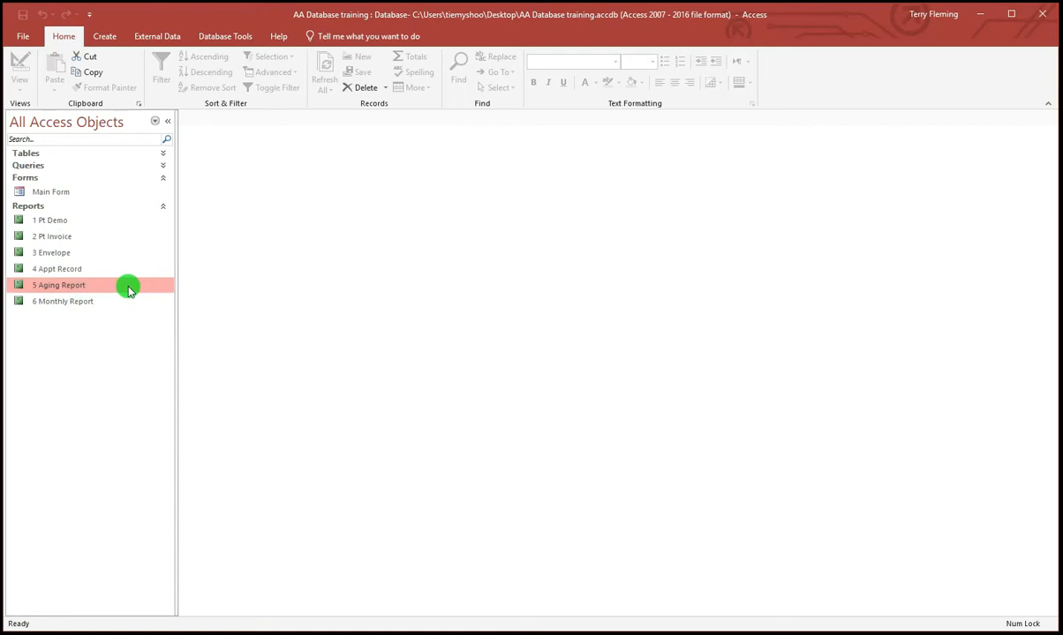
{"action": "left_click", "coordinate": [85, 304]}
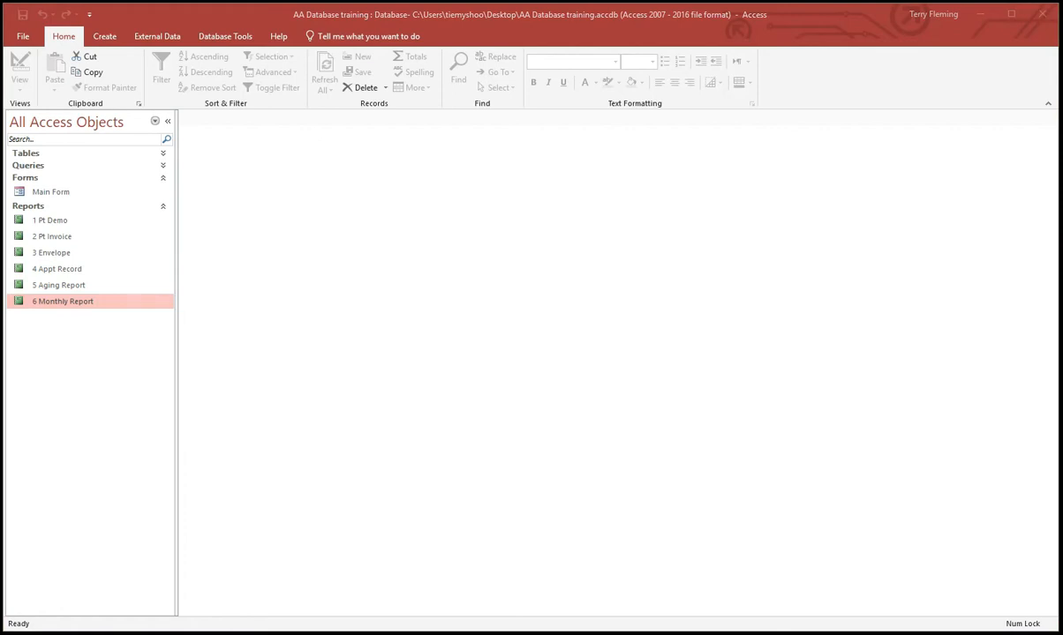
{"action": "left_click", "coordinate": [73, 193]}
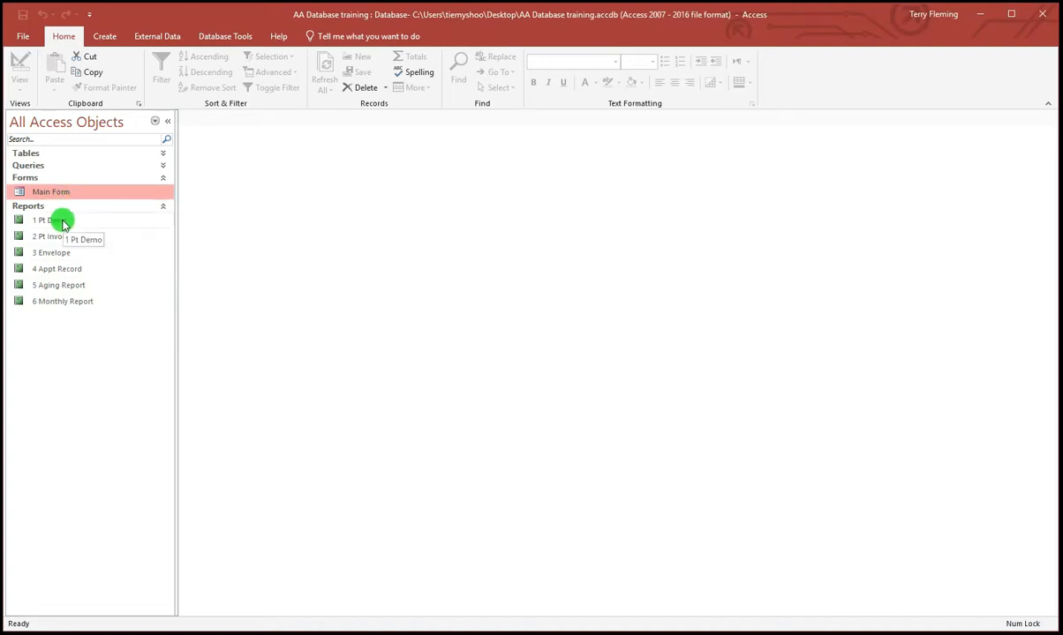
Run the 1 Pt Demo report for the patient's client ID and review it down to the signature line.
{"action": "left_click", "coordinate": [62, 222]}
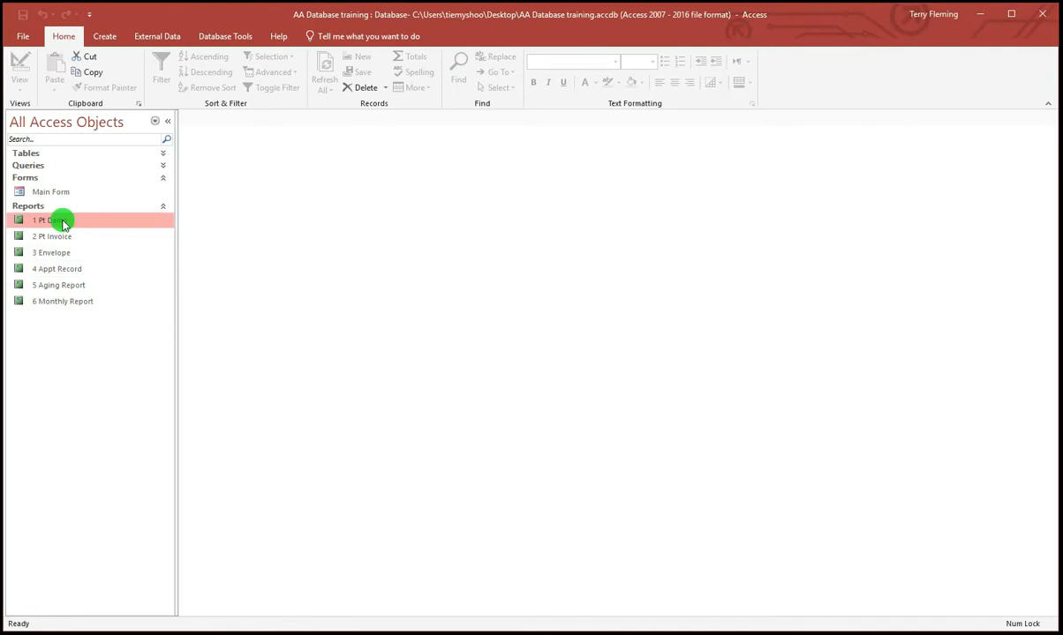
{"action": "double_click", "coordinate": [62, 222]}
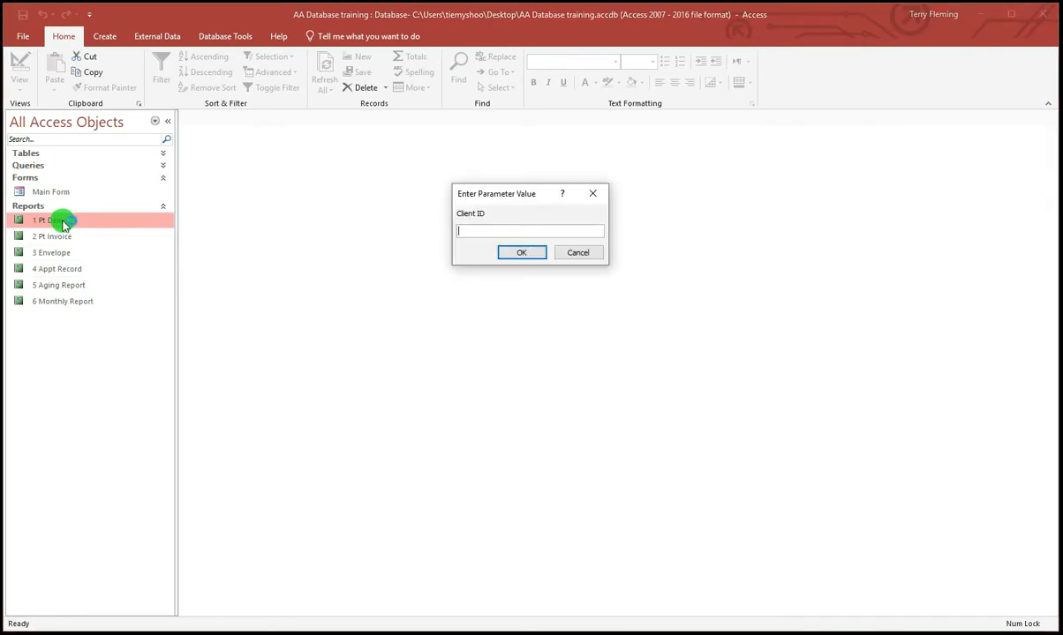
{"action": "type", "text": "4"}
{"action": "key", "text": "Return"}
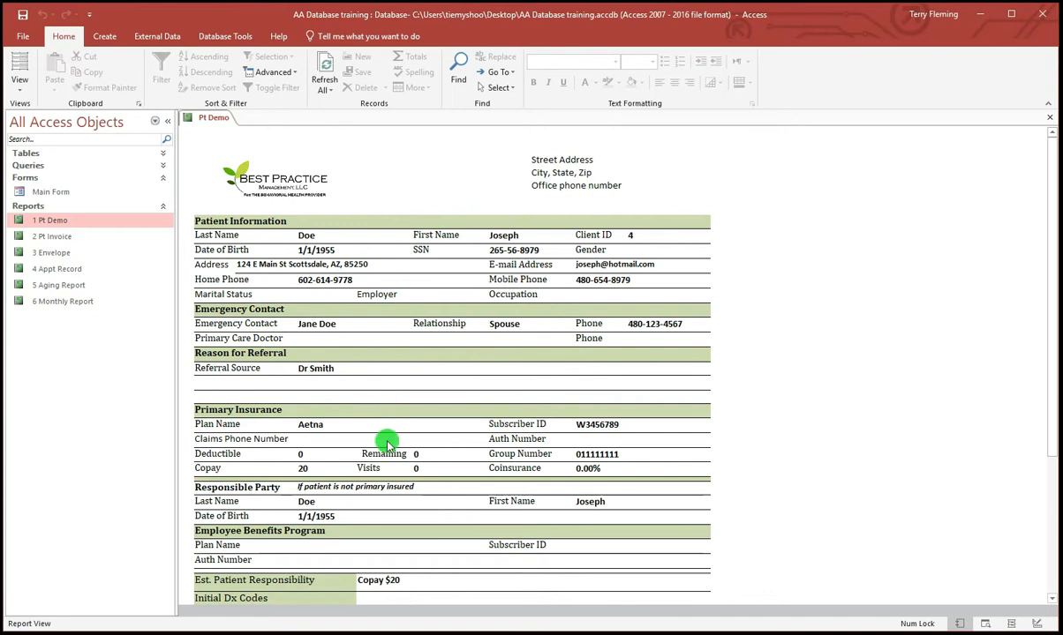
{"action": "scroll", "coordinate": [386, 499], "scroll_direction": "down", "scroll_amount": 5}
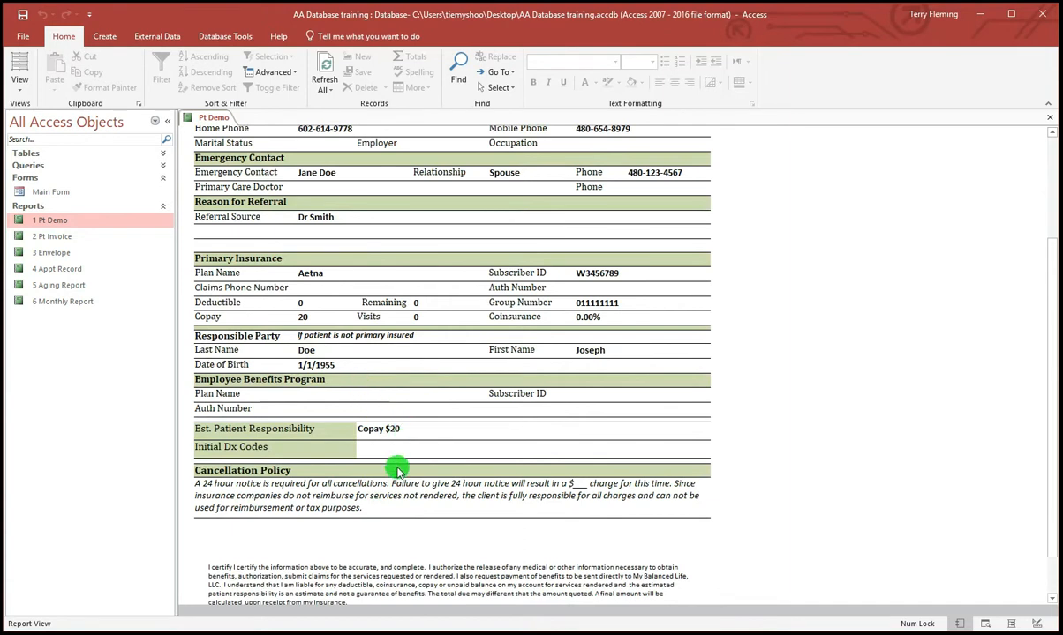
{"action": "scroll", "coordinate": [397, 470], "scroll_direction": "down", "scroll_amount": 2}
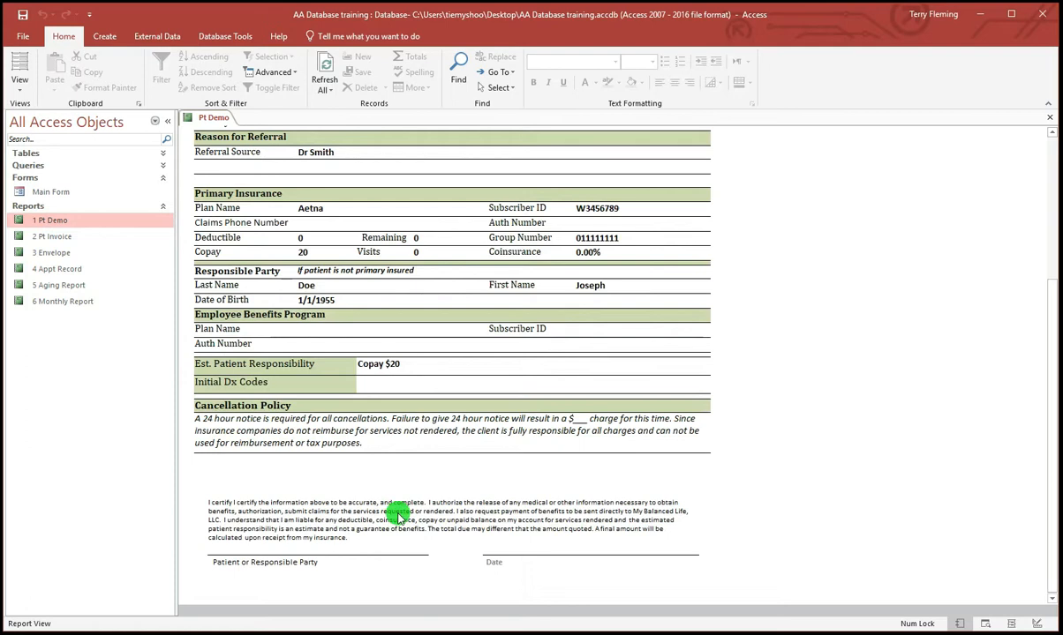
Check the print dialog and the PDF publishing dialog for the patient demographics report, cancelling each one.
{"action": "key", "text": "ctrl+p"}
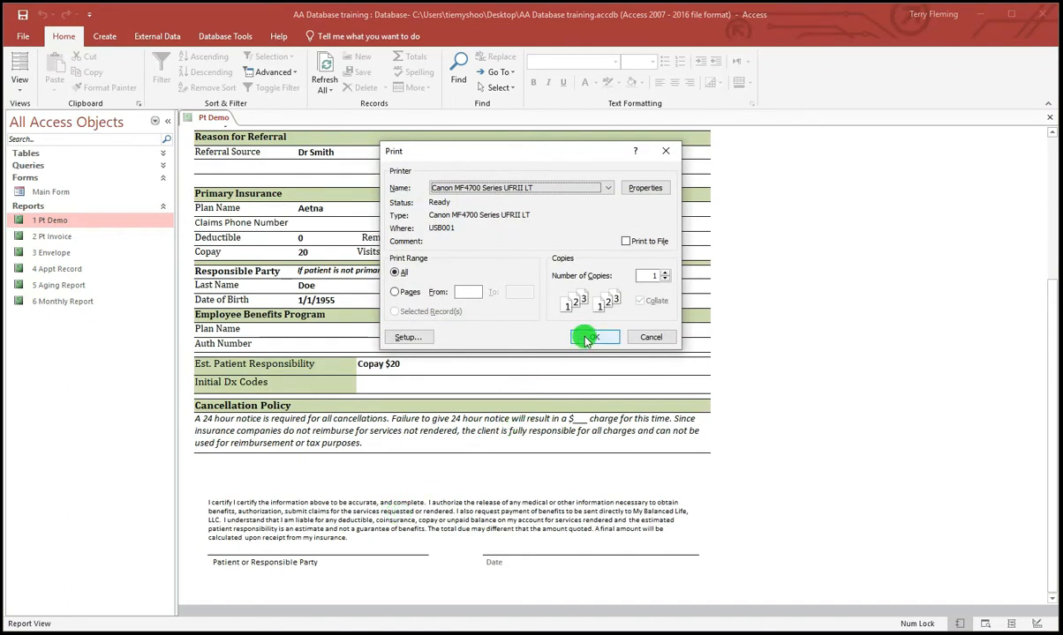
{"action": "left_click", "coordinate": [637, 337]}
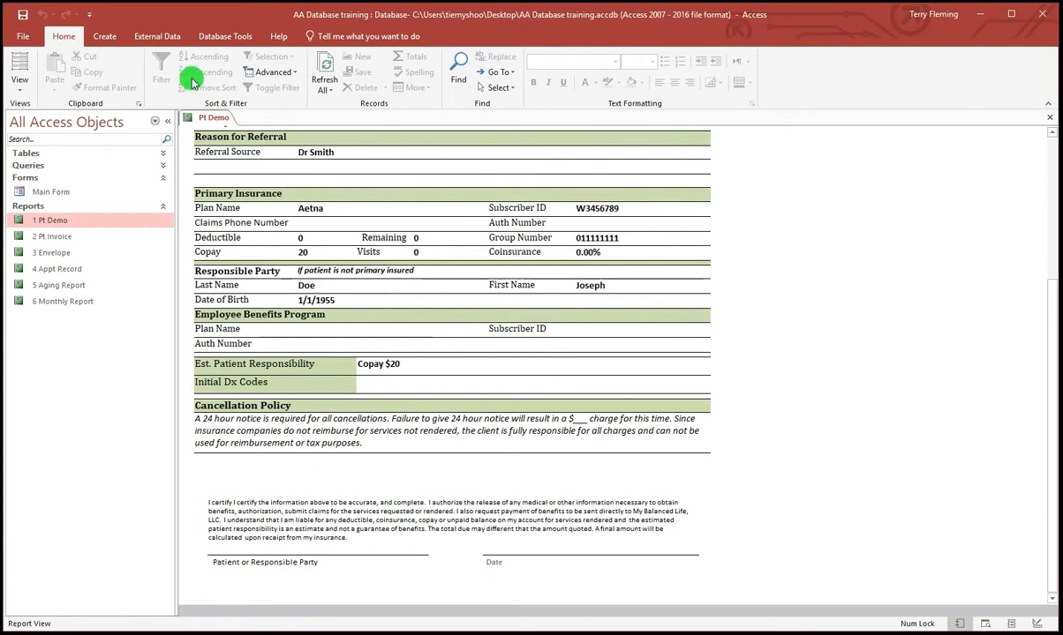
{"action": "left_click", "coordinate": [157, 36]}
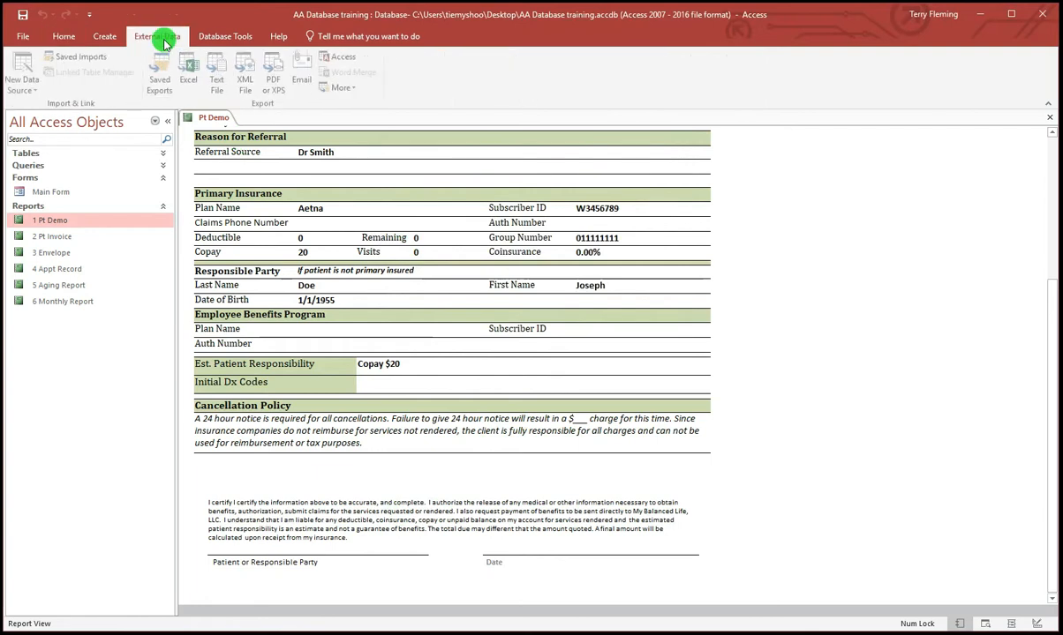
{"action": "left_click", "coordinate": [270, 84]}
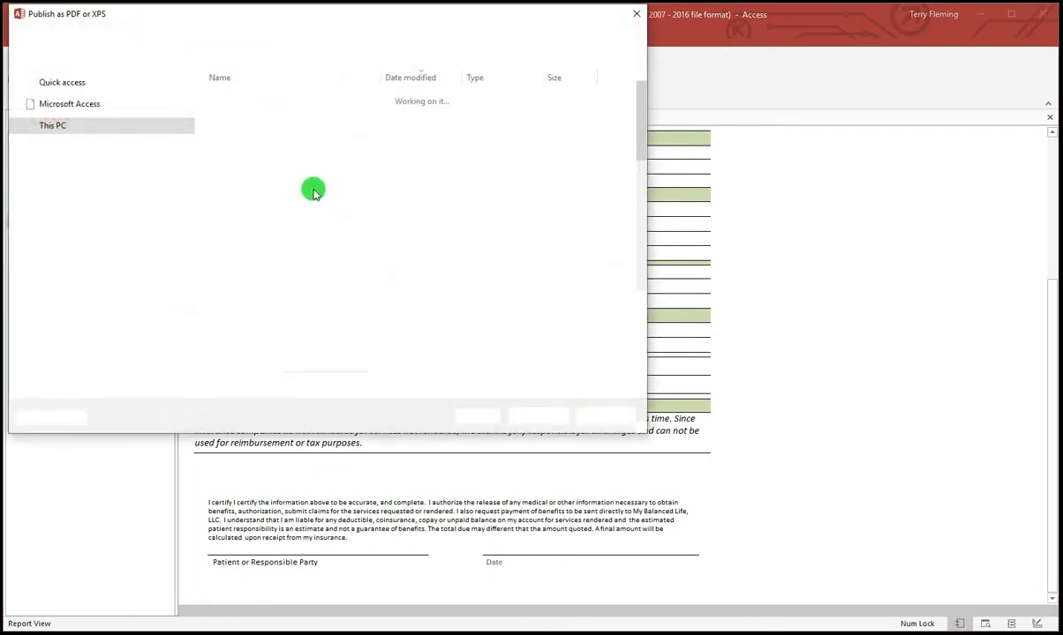
{"action": "left_click", "coordinate": [165, 319]}
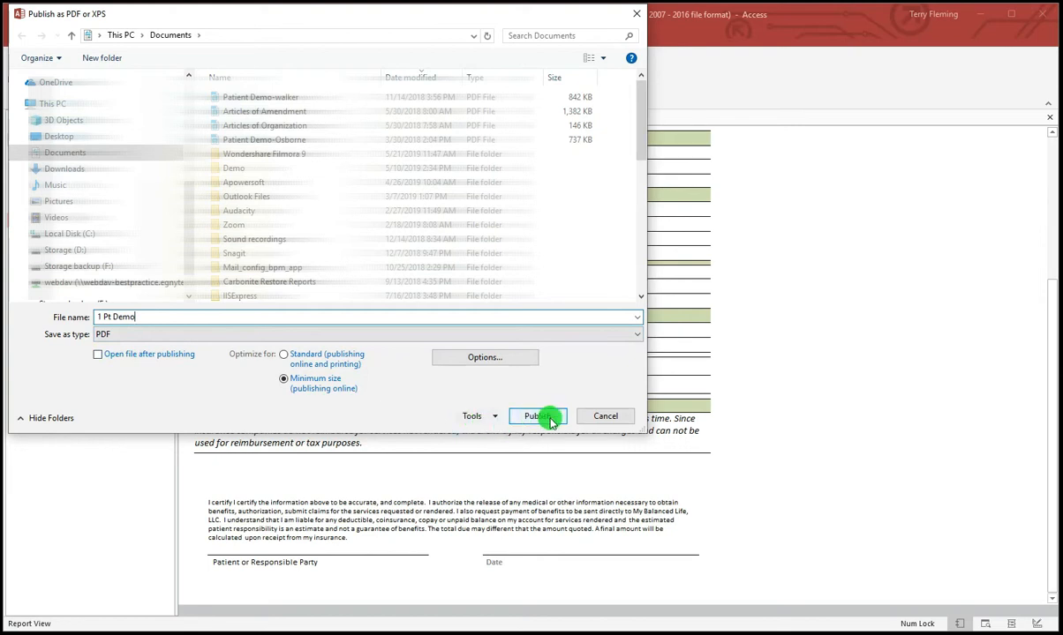
{"action": "left_click", "coordinate": [603, 417]}
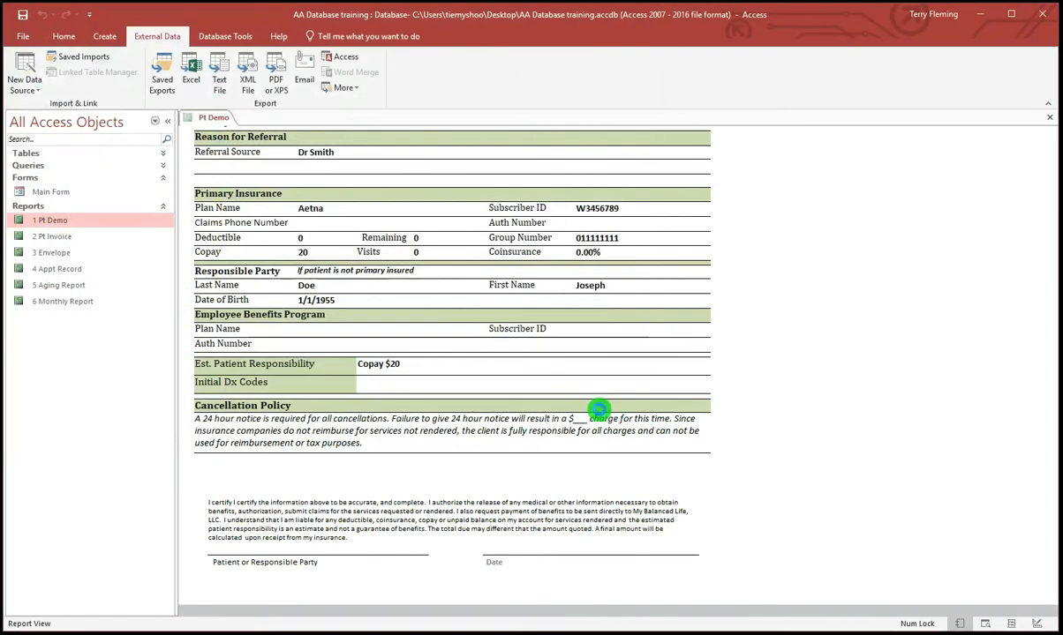
Close the demographics report and run the 2 Pt Invoice report for the patient's ID, covering dates 1/1 to 5/1.
{"action": "right_click", "coordinate": [222, 117]}
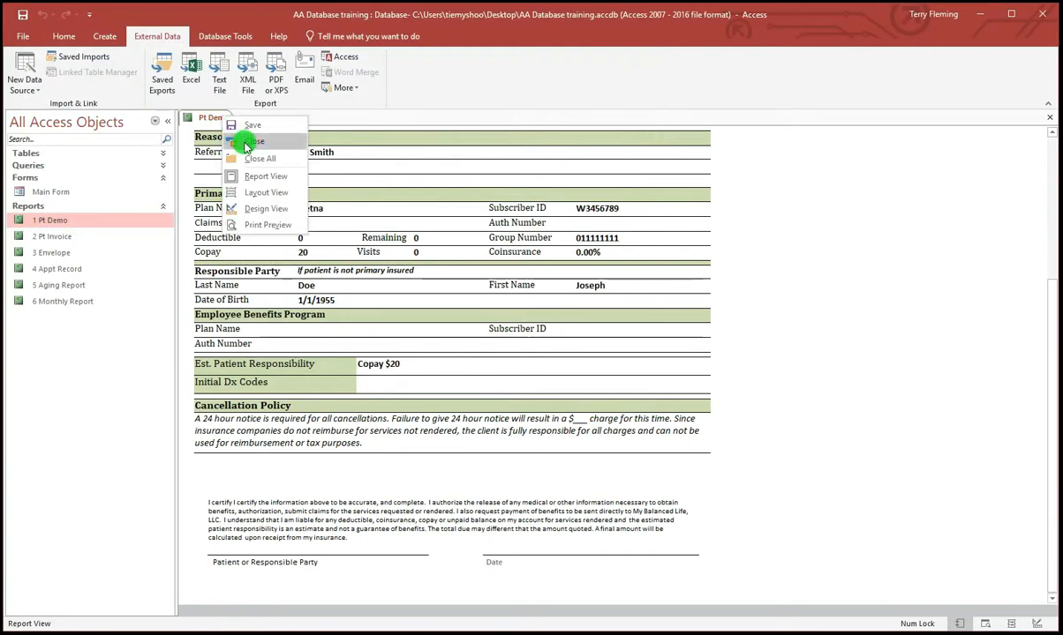
{"action": "left_click", "coordinate": [245, 143]}
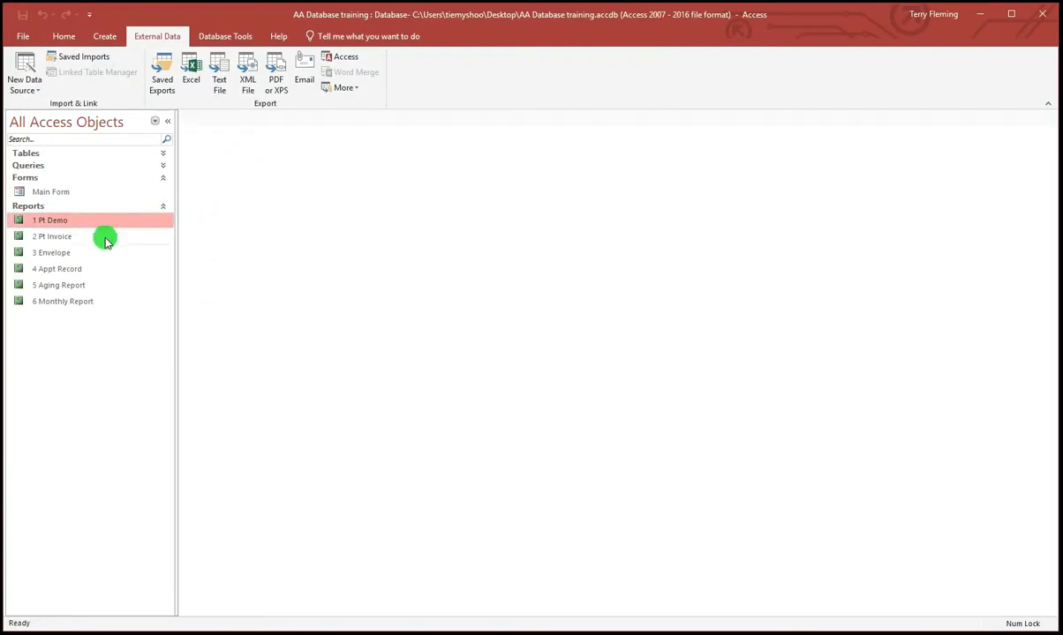
{"action": "left_click", "coordinate": [67, 240]}
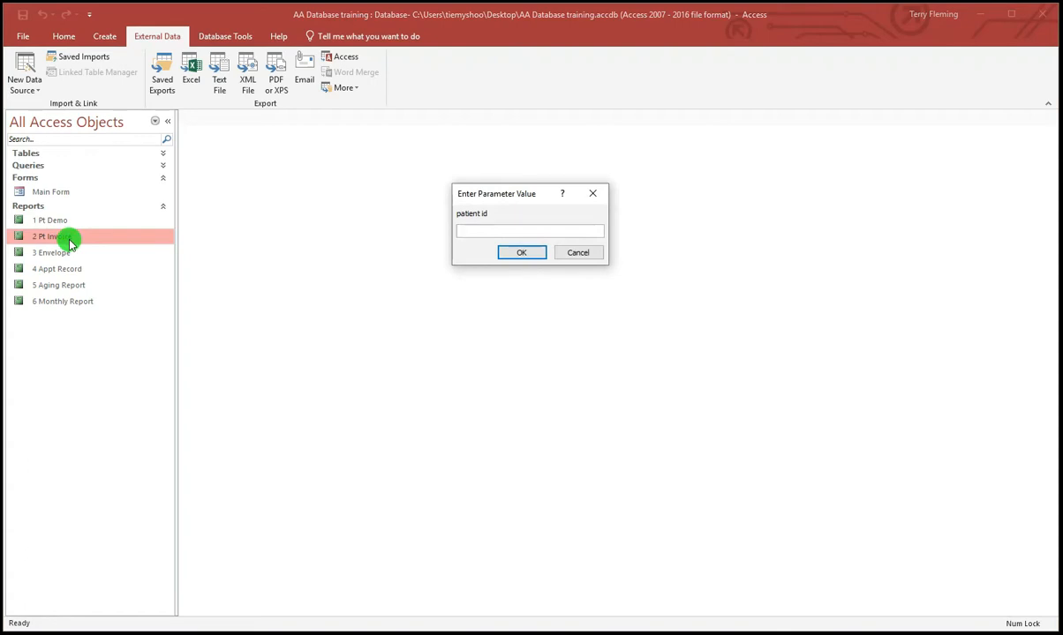
{"action": "type", "text": "4"}
{"action": "key", "text": "Return"}
{"action": "type", "text": "1/1"}
{"action": "key", "text": "Return"}
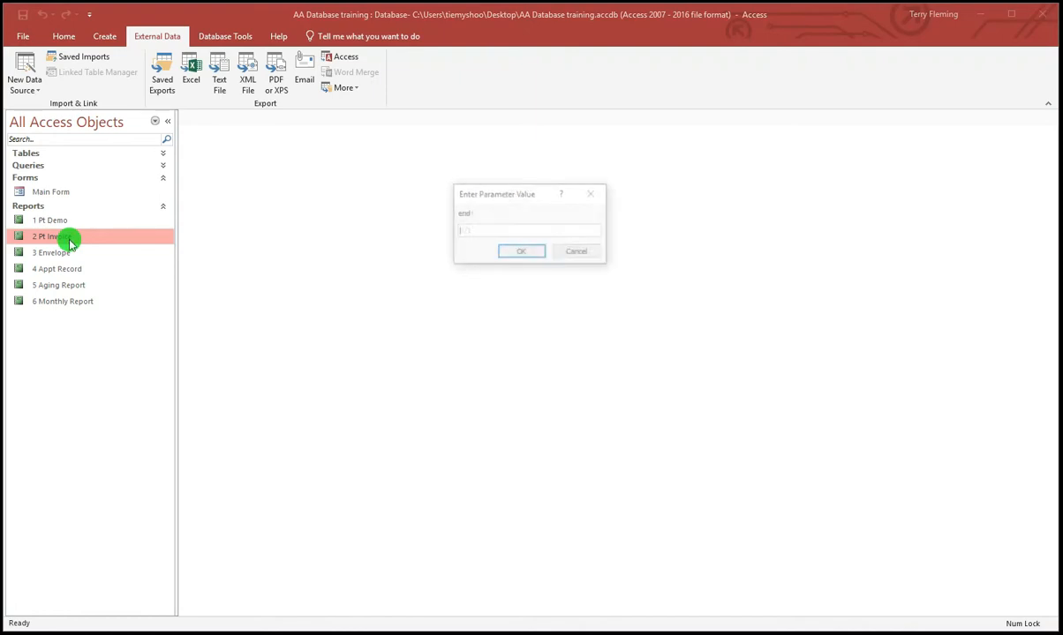
{"action": "type", "text": "5/1"}
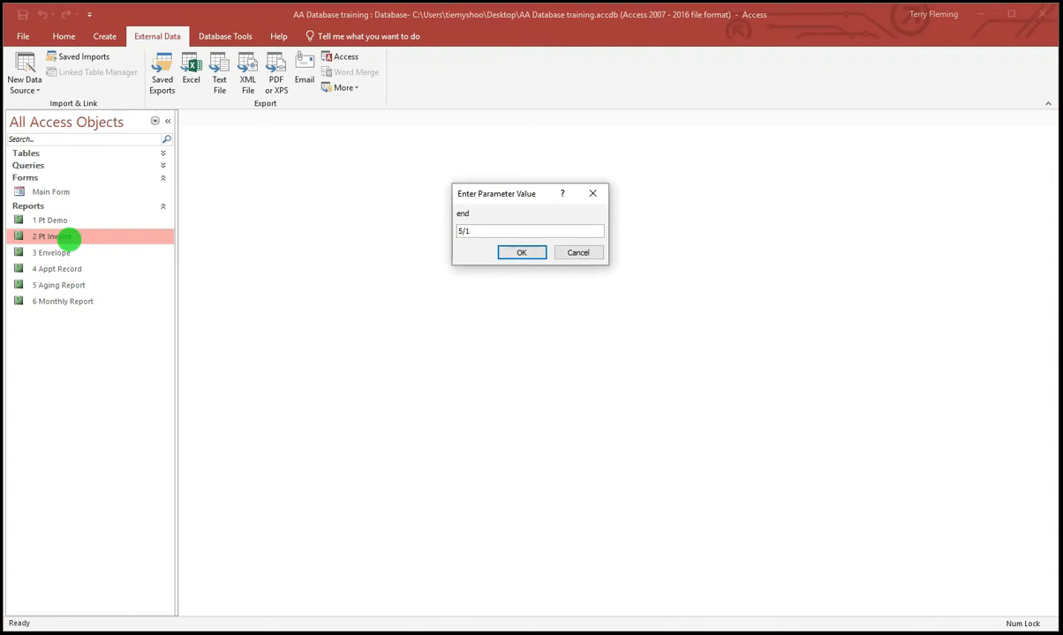
{"action": "key", "text": "Return"}
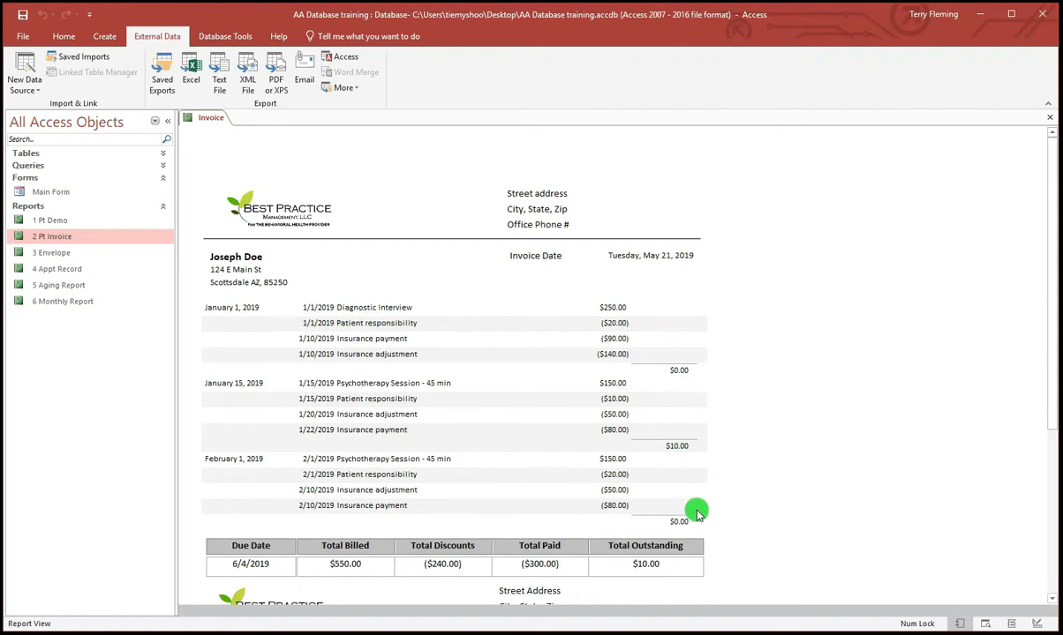
{"action": "scroll", "coordinate": [686, 568], "scroll_direction": "down", "scroll_amount": 5}
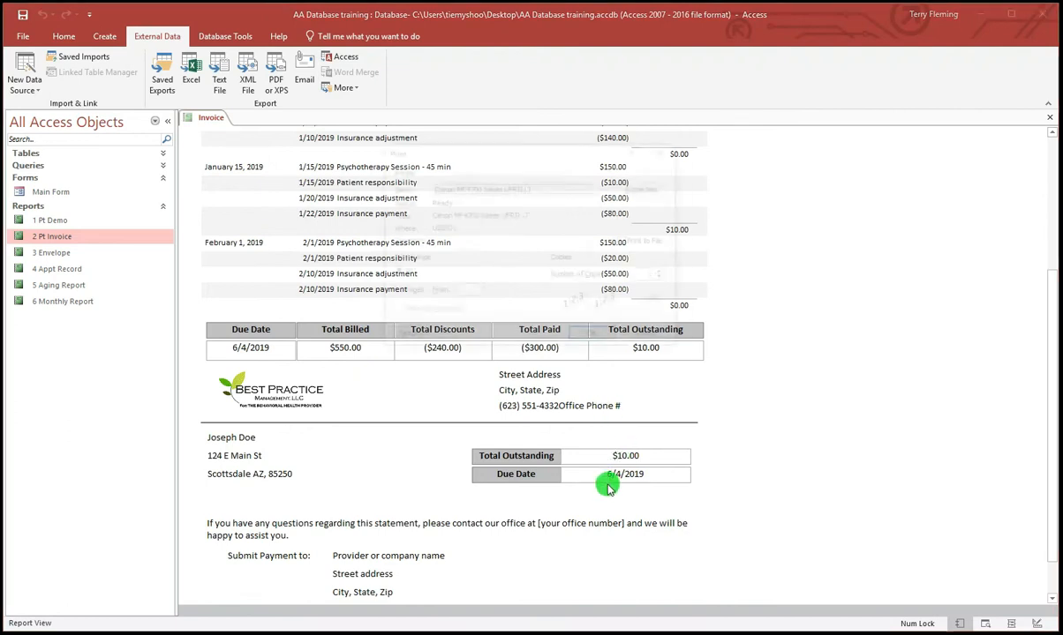
Check the print dialog and the PDF publishing dialog for the patient invoice, cancelling each one.
{"action": "key", "text": "ctrl+p"}
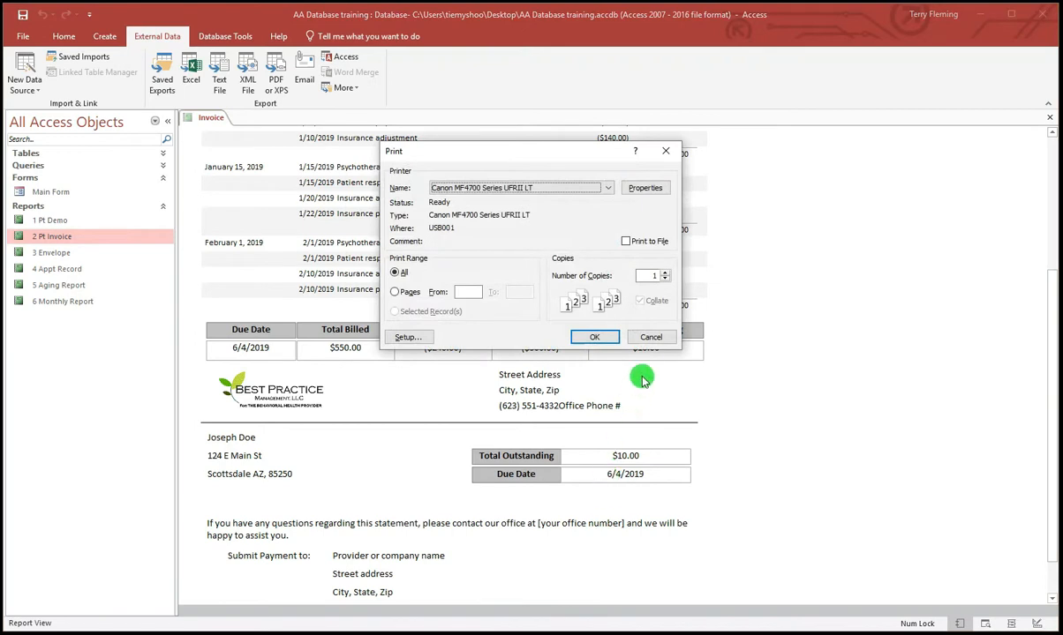
{"action": "left_click", "coordinate": [651, 338]}
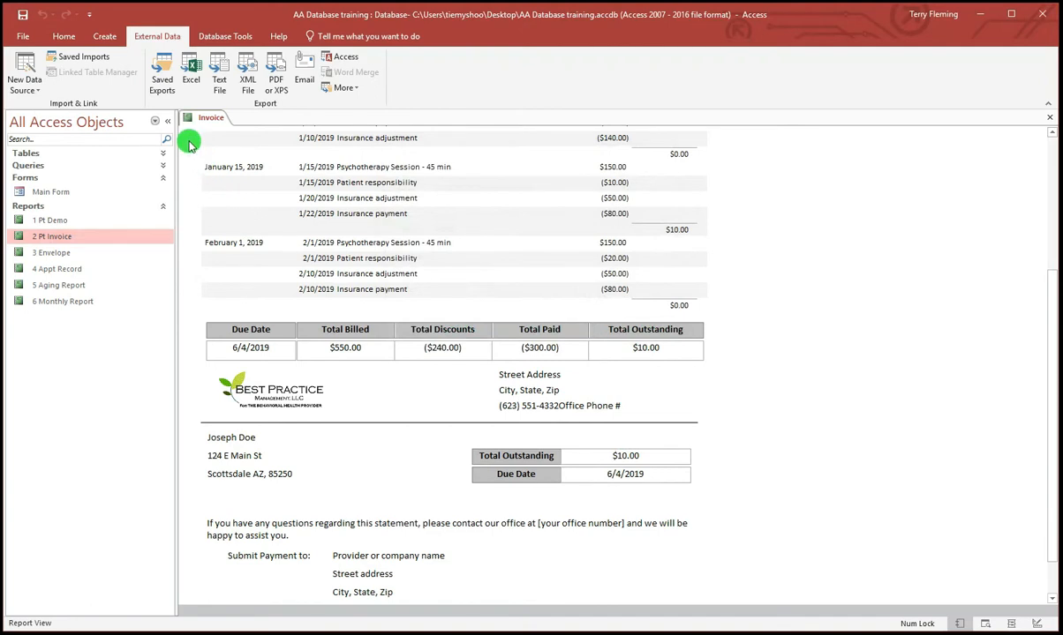
{"action": "left_click", "coordinate": [276, 84]}
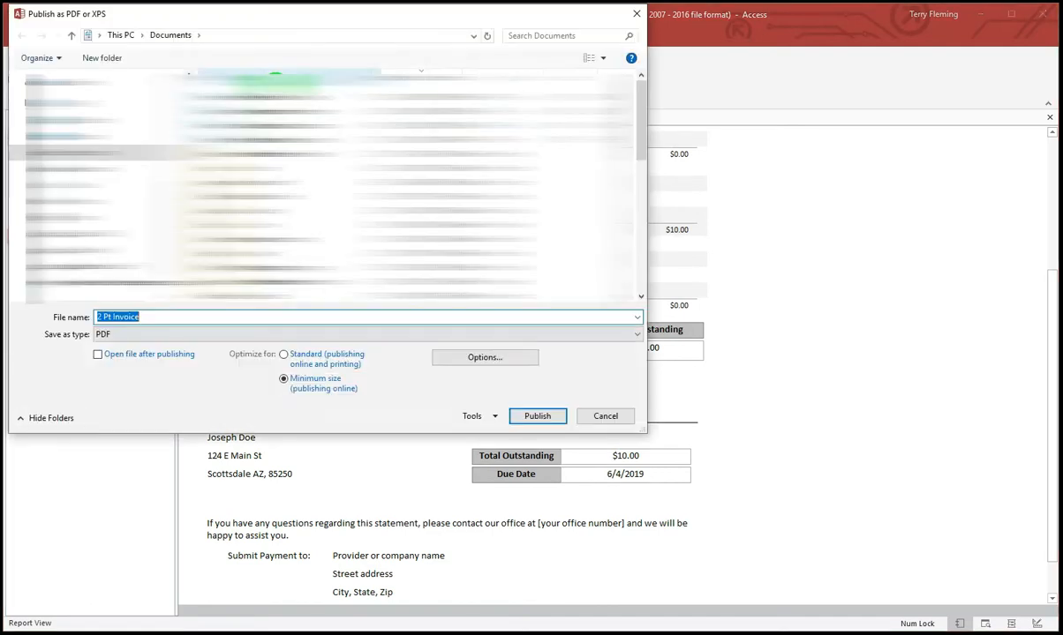
{"action": "left_click", "coordinate": [250, 315]}
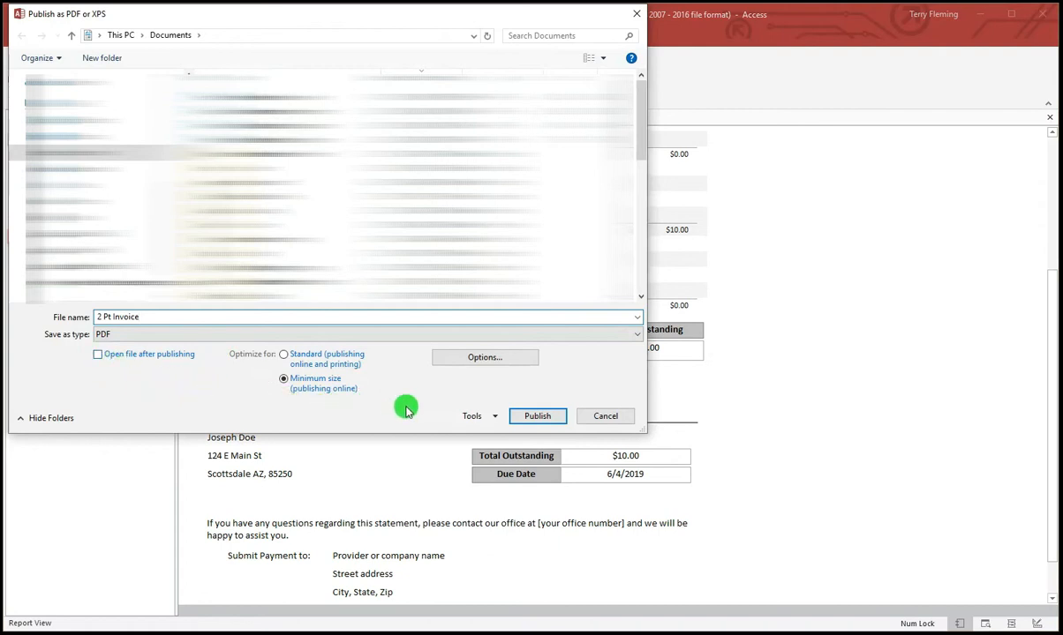
{"action": "left_click", "coordinate": [613, 420]}
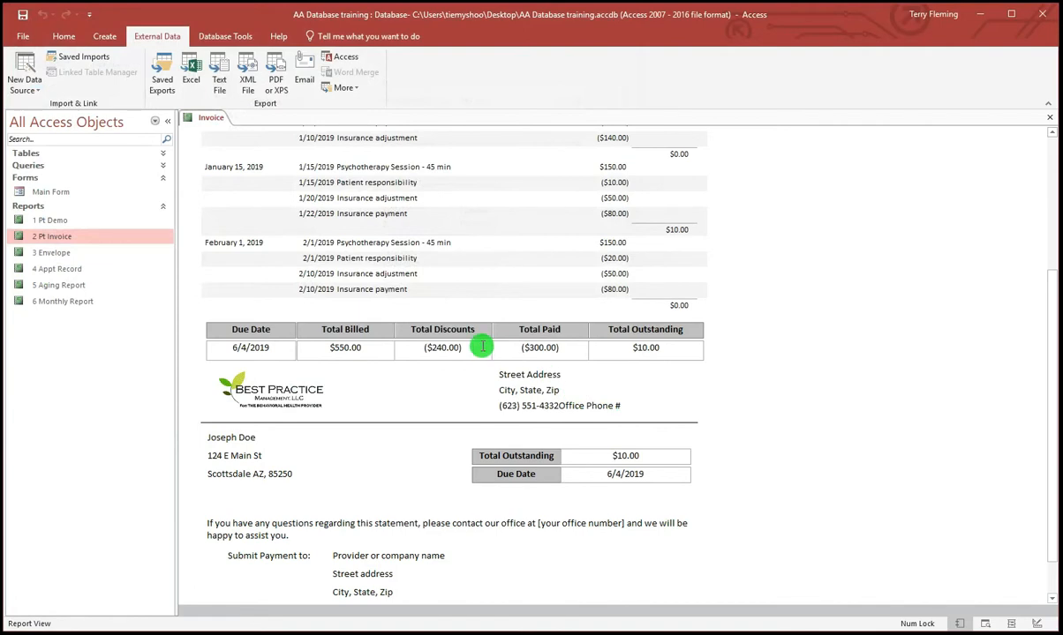
Close the invoice and run the 3 Envelope report for the patient's ID.
{"action": "right_click", "coordinate": [205, 118]}
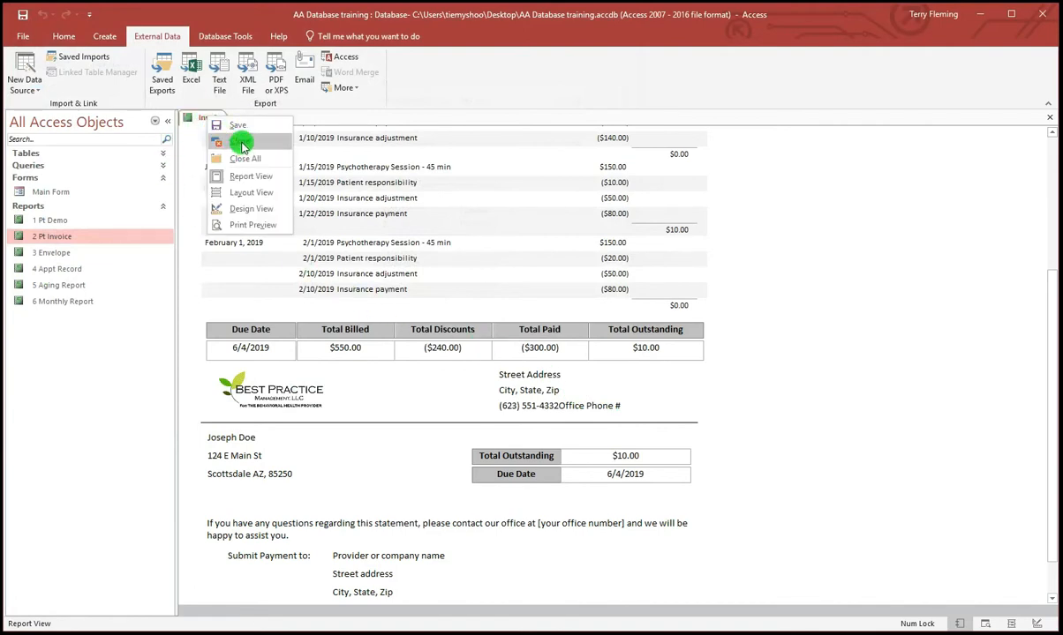
{"action": "left_click", "coordinate": [239, 141]}
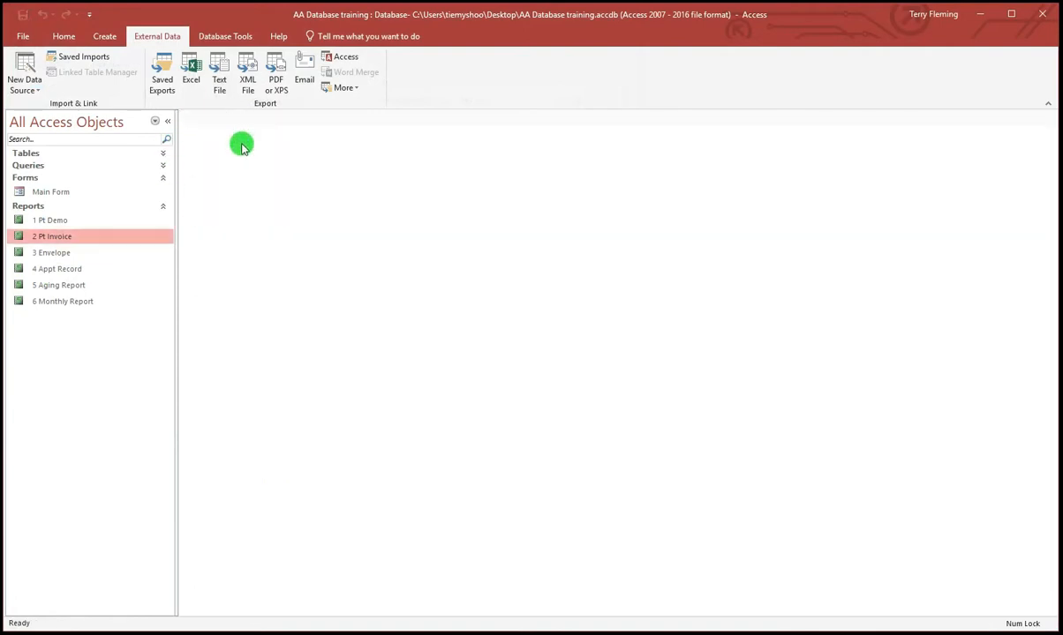
{"action": "left_click", "coordinate": [66, 258]}
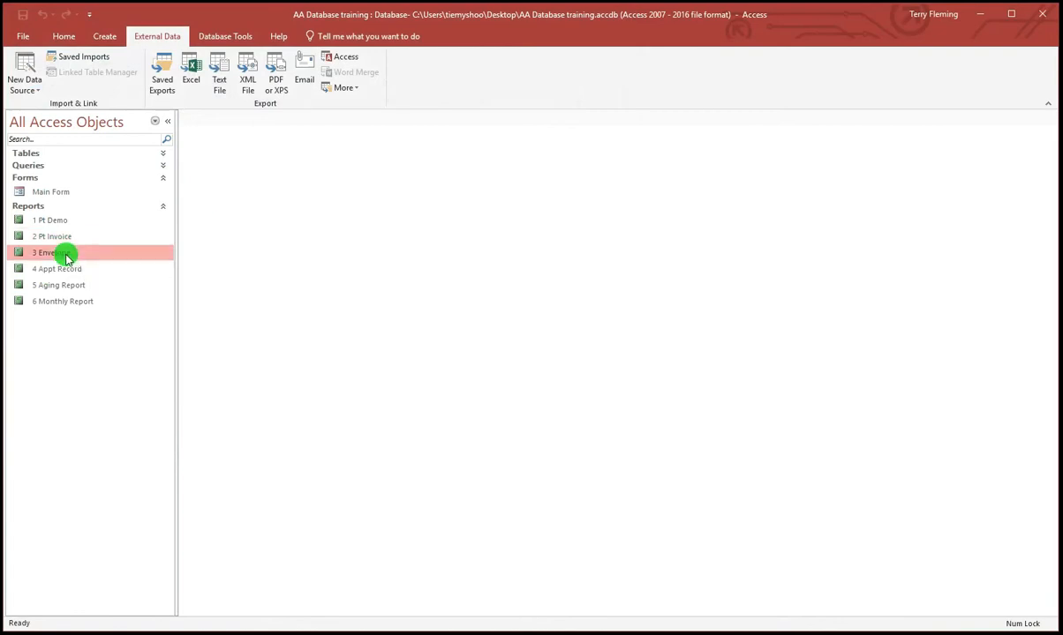
{"action": "double_click", "coordinate": [66, 258]}
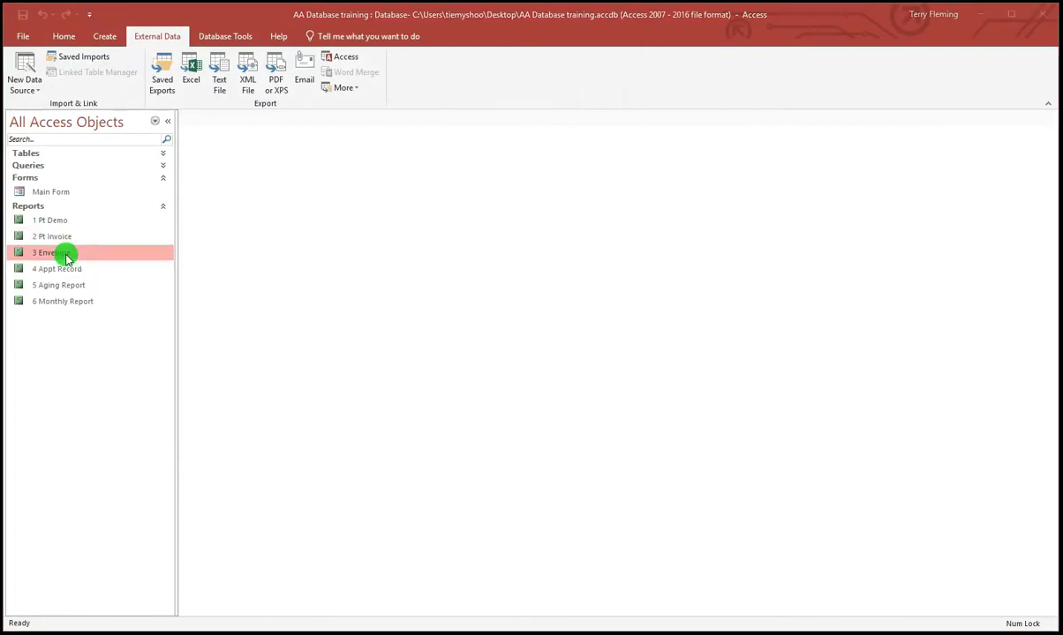
{"action": "type", "text": "4"}
{"action": "key", "text": "Return"}
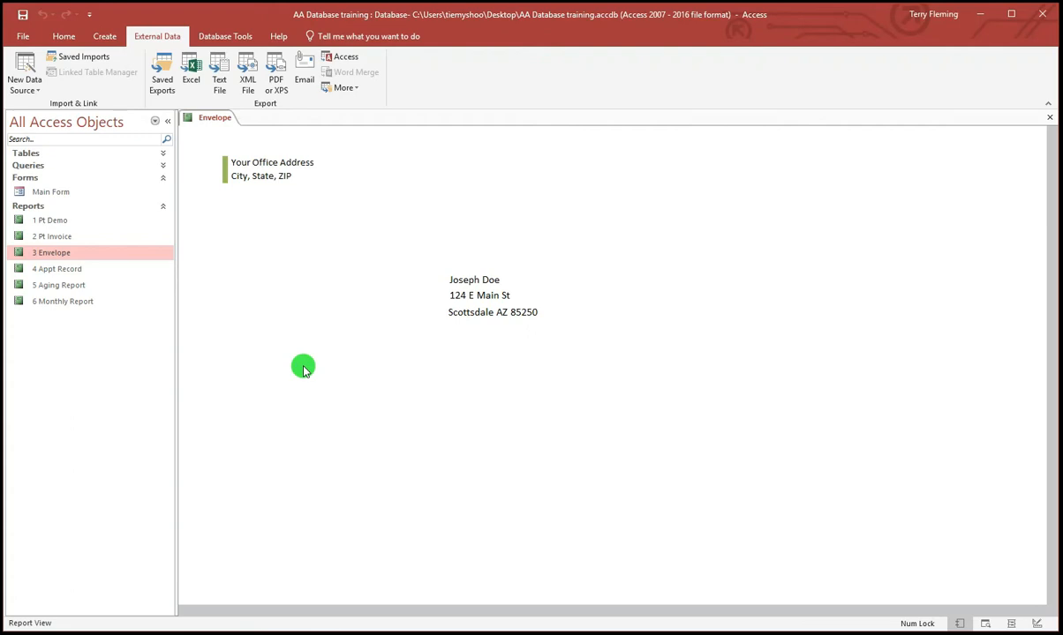
Print one copy of the patient envelope on the Canon MF4700 printer and close the envelope report.
{"action": "key", "text": "ctrl+p"}
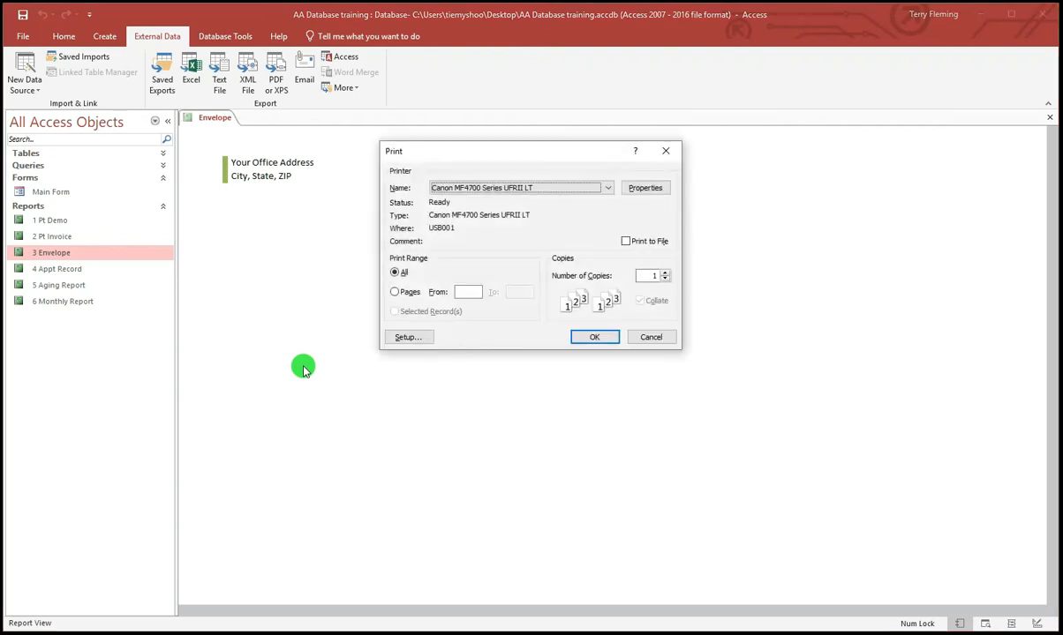
{"action": "left_click", "coordinate": [589, 340]}
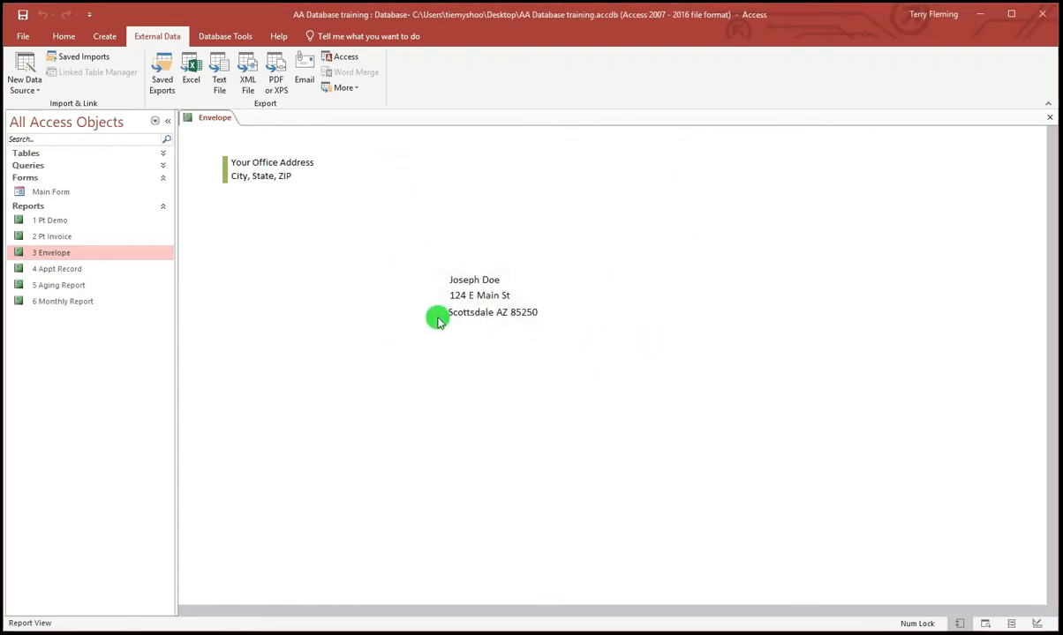
{"action": "right_click", "coordinate": [209, 117]}
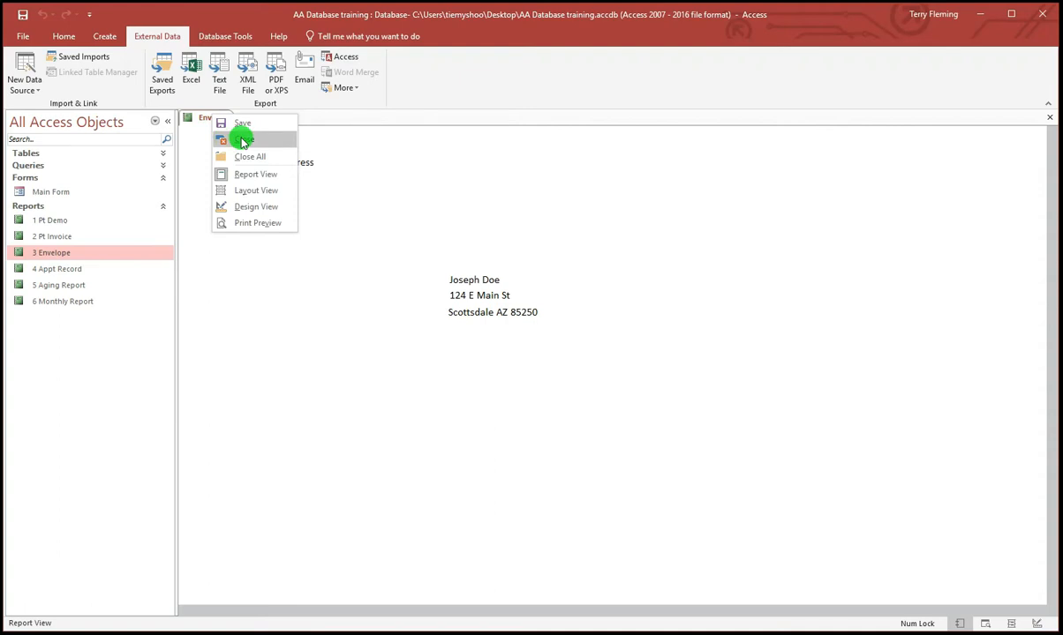
{"action": "left_click", "coordinate": [237, 141]}
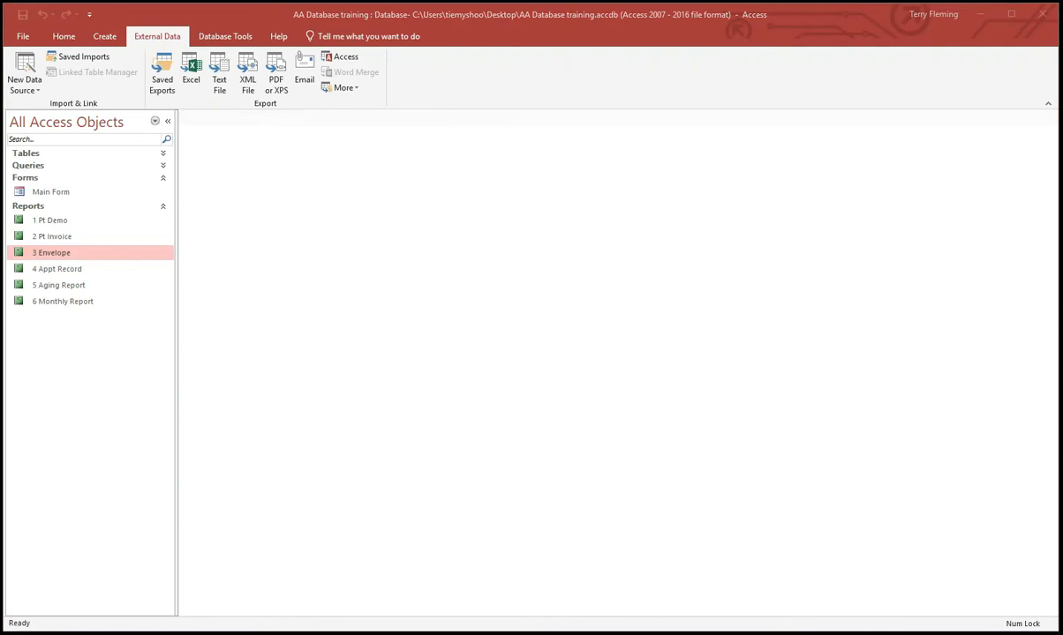
Run the 4 Appt Record report for the patient's client ID.
{"action": "left_click", "coordinate": [68, 271]}
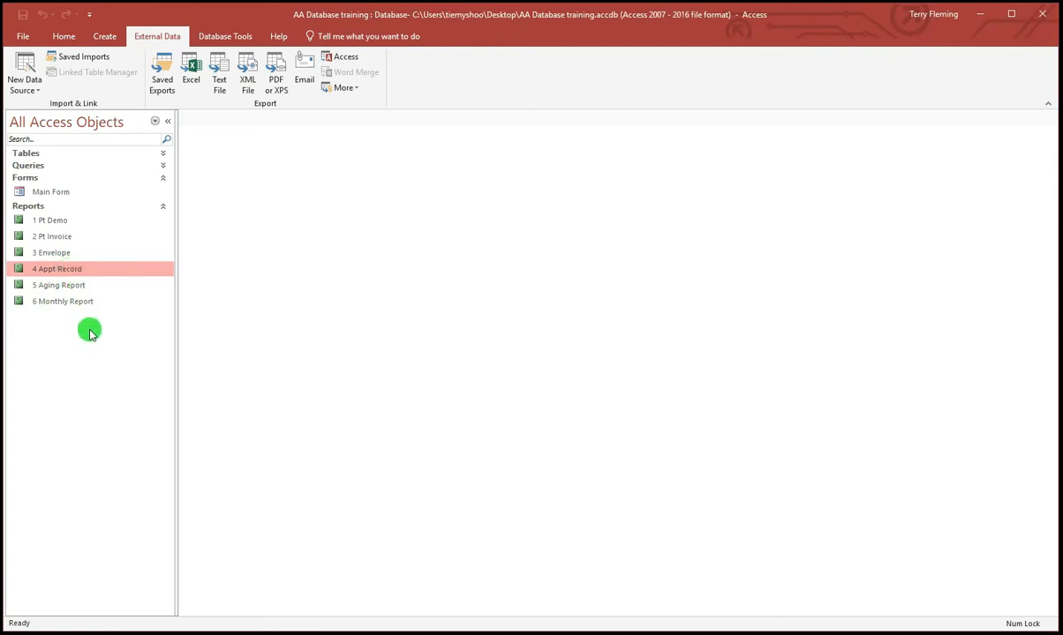
{"action": "double_click", "coordinate": [73, 274]}
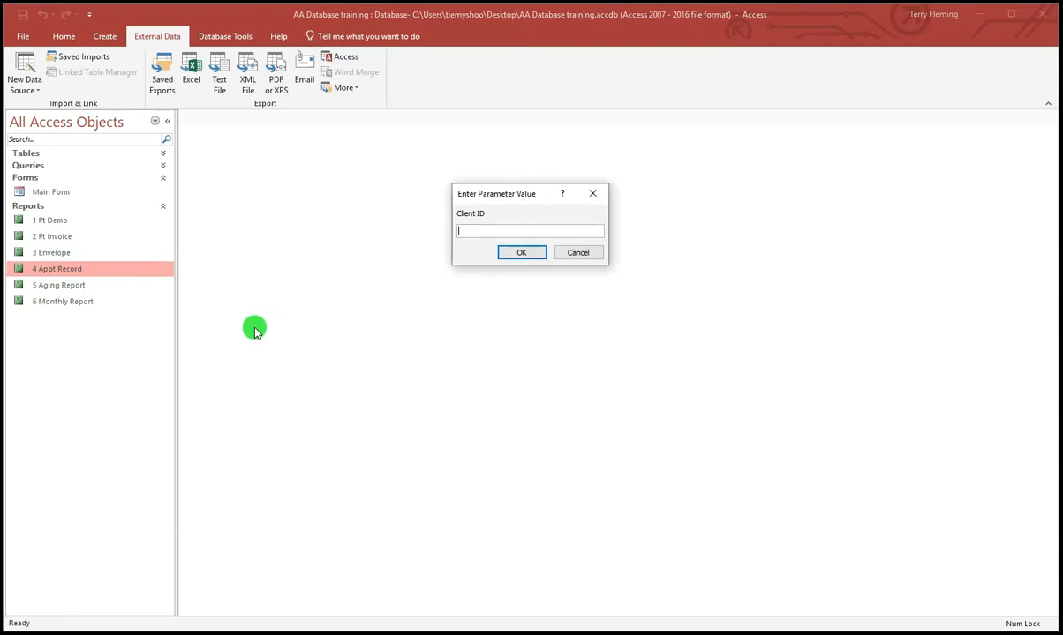
{"action": "type", "text": "1"}
{"action": "key", "text": "Return"}
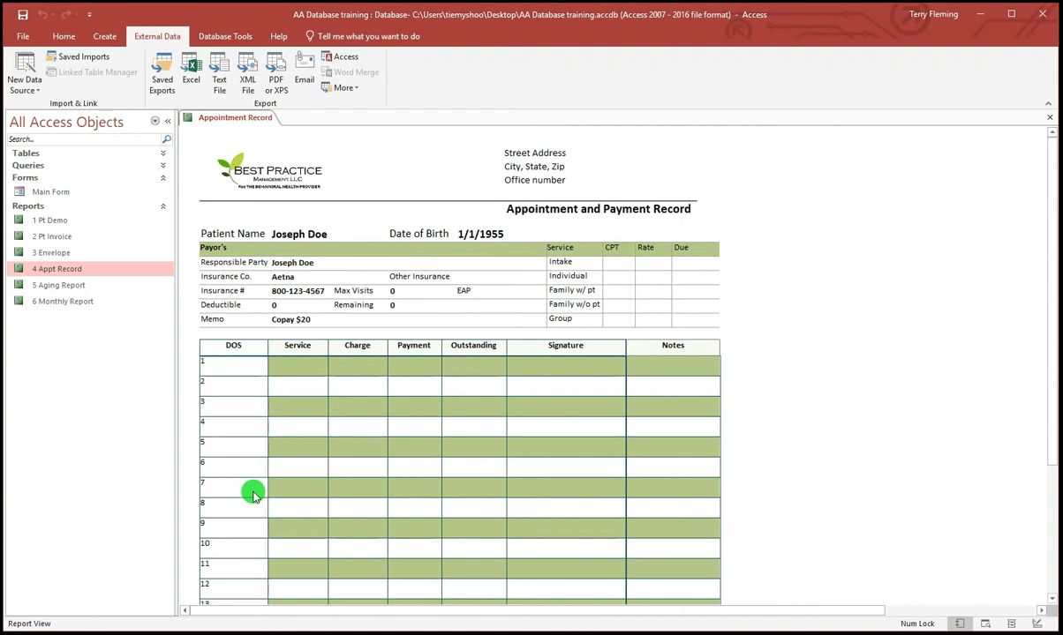
Check the print dialog and the PDF publishing dialog for the appointment record, cancelling each one.
{"action": "key", "text": "ctrl+p"}
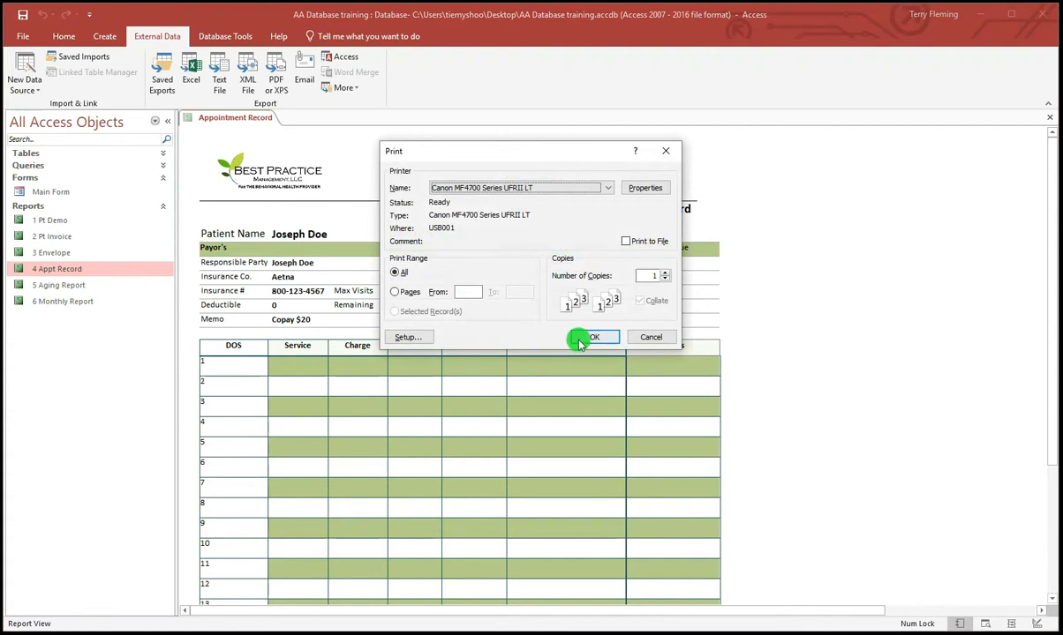
{"action": "left_click", "coordinate": [645, 339]}
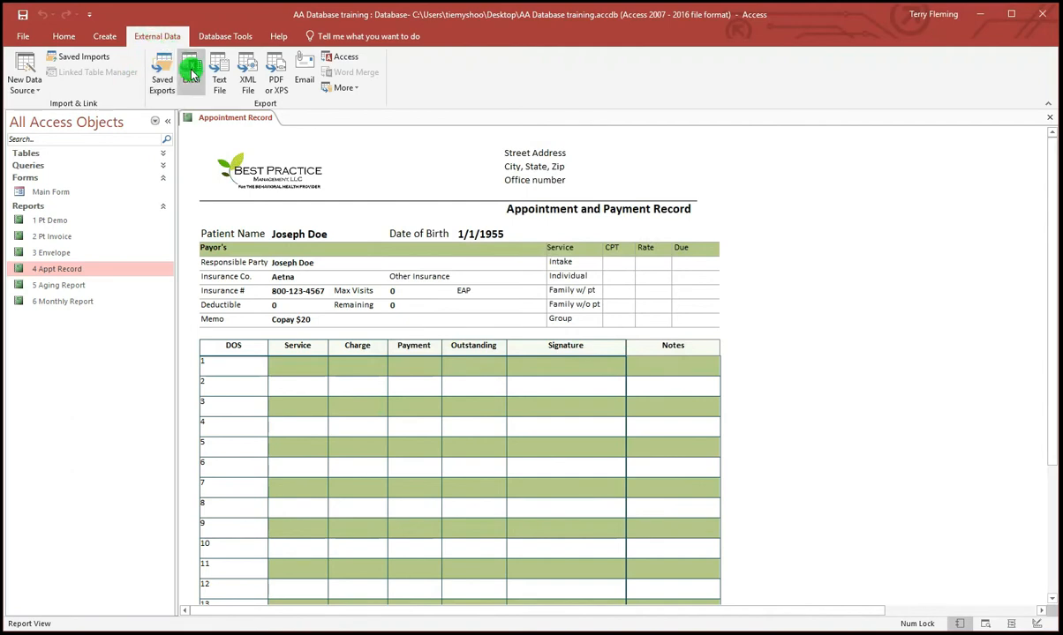
{"action": "left_click", "coordinate": [272, 84]}
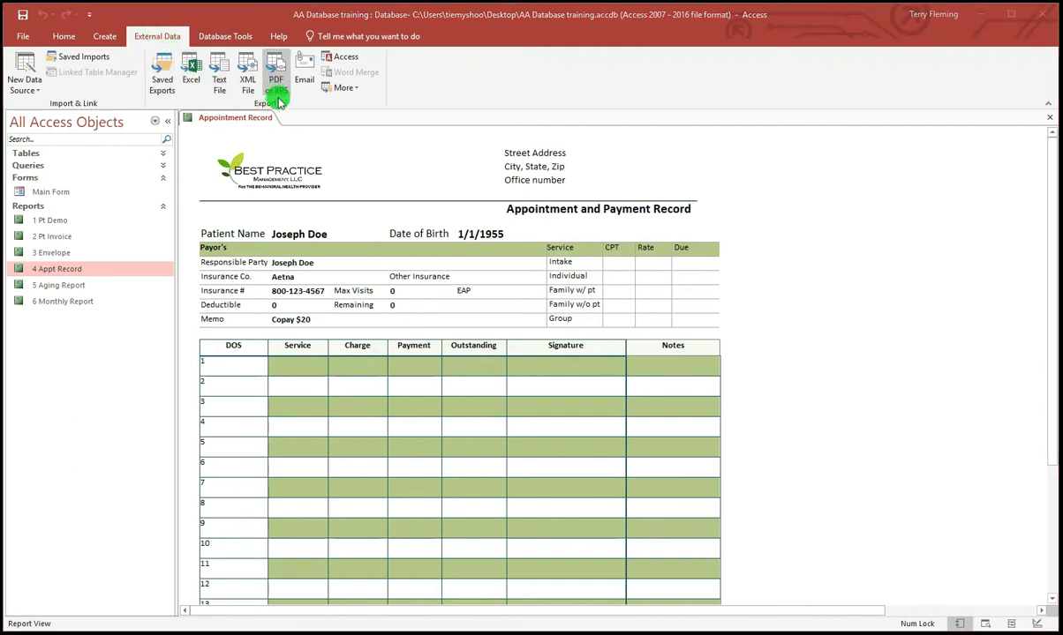
{"action": "left_click", "coordinate": [248, 318]}
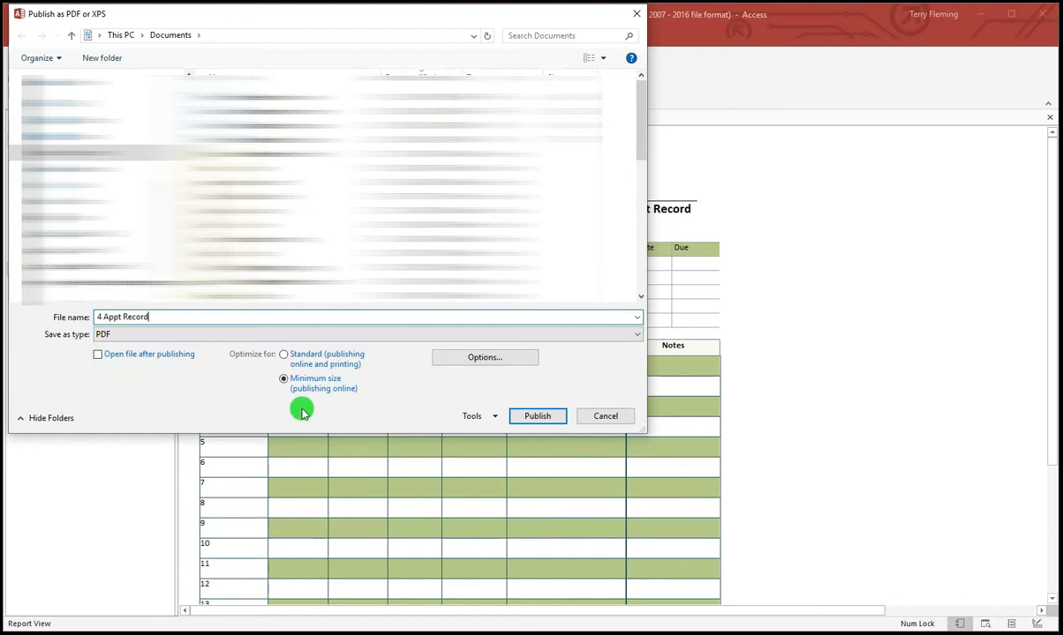
{"action": "left_click", "coordinate": [597, 413]}
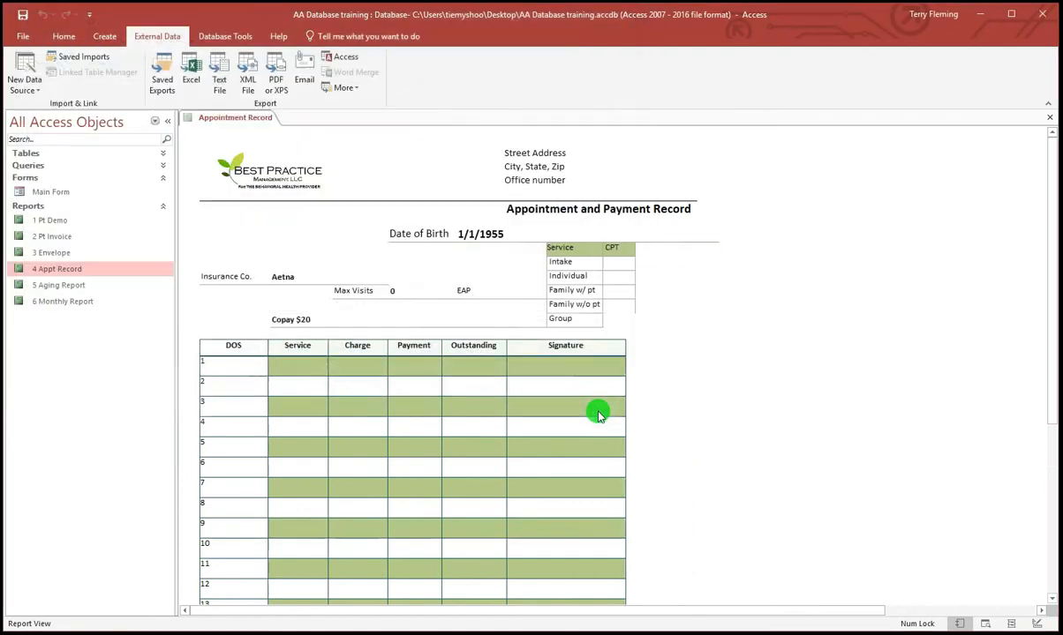
Close the appointment record and run the 5 Aging Report with start date 1/1 and end date 5/1.
{"action": "right_click", "coordinate": [217, 117]}
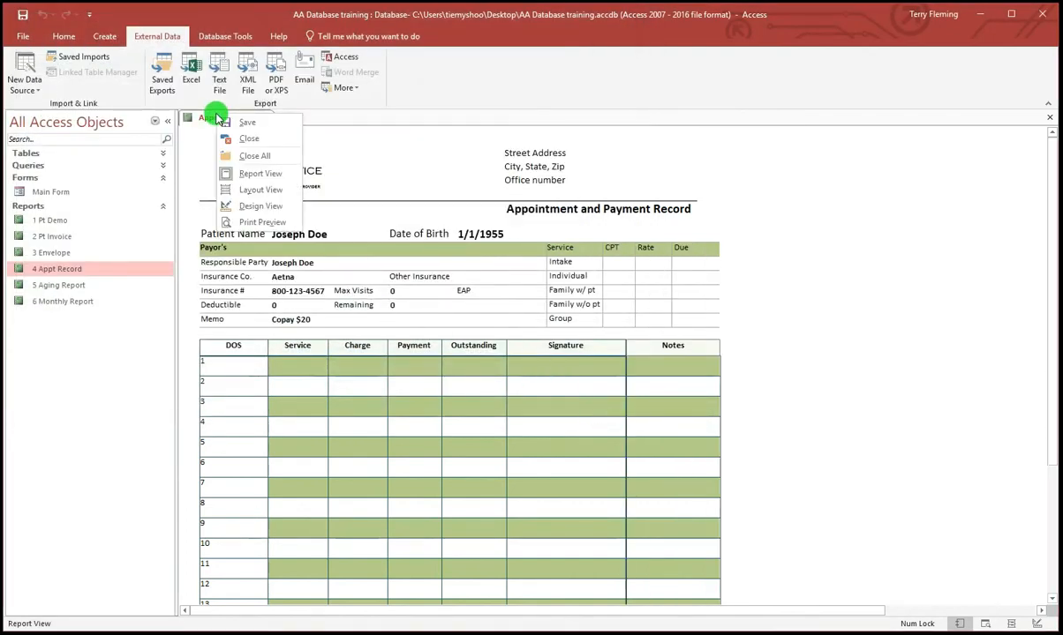
{"action": "left_click", "coordinate": [256, 140]}
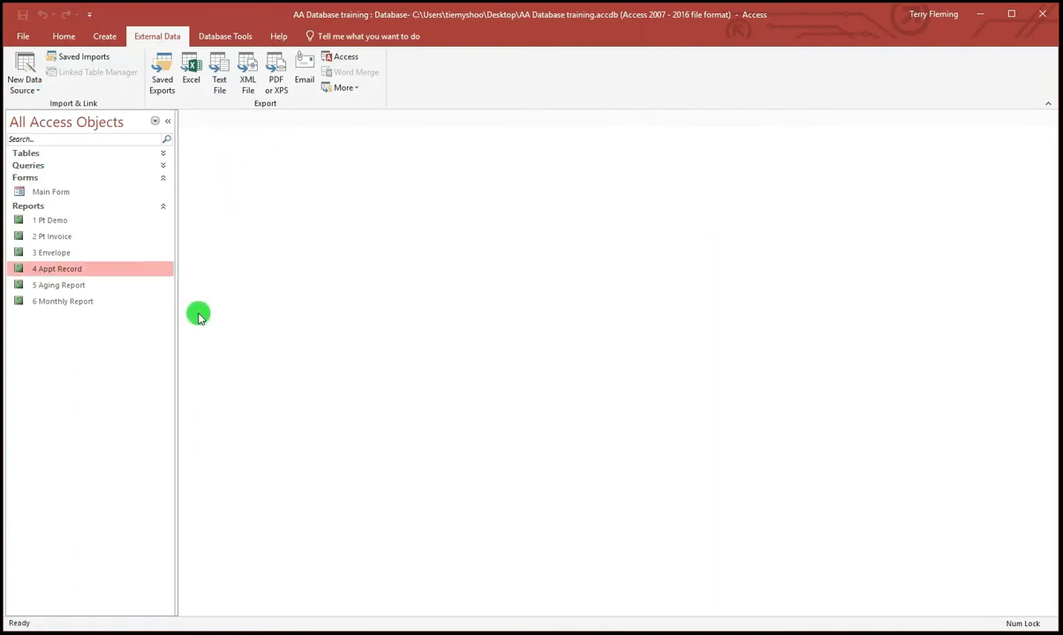
{"action": "left_click", "coordinate": [55, 285]}
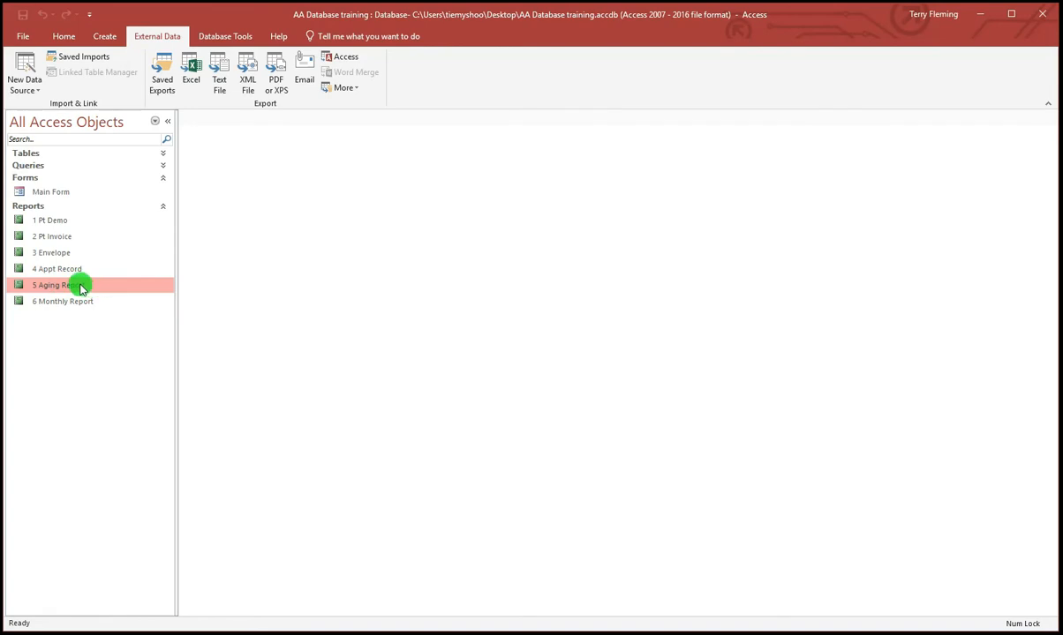
{"action": "double_click", "coordinate": [80, 287]}
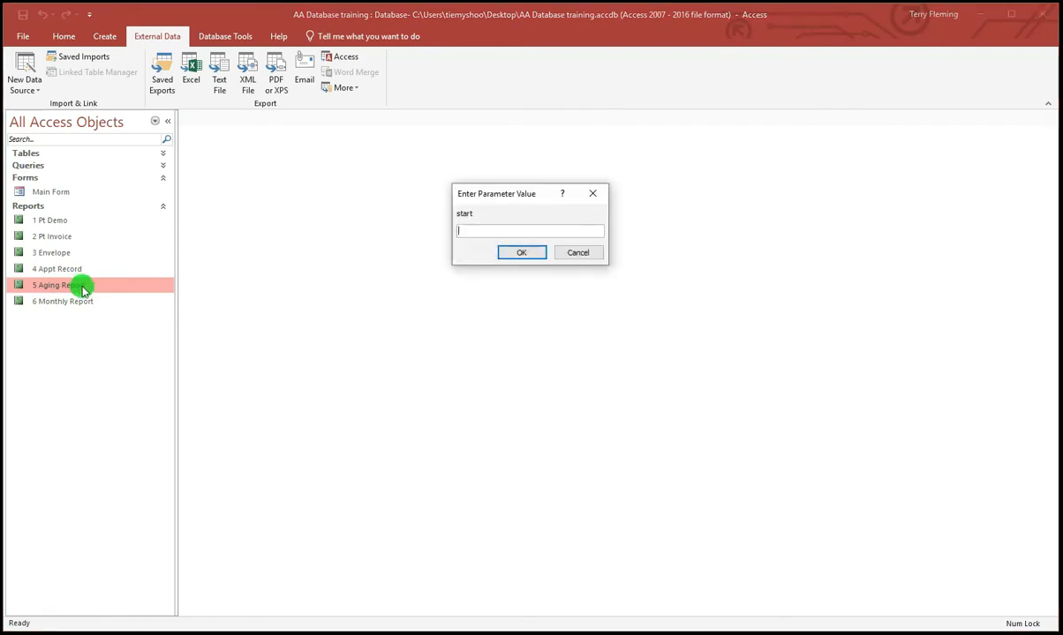
{"action": "type", "text": "1/1"}
{"action": "key", "text": "Return"}
{"action": "type", "text": "5/1"}
{"action": "key", "text": "Return"}
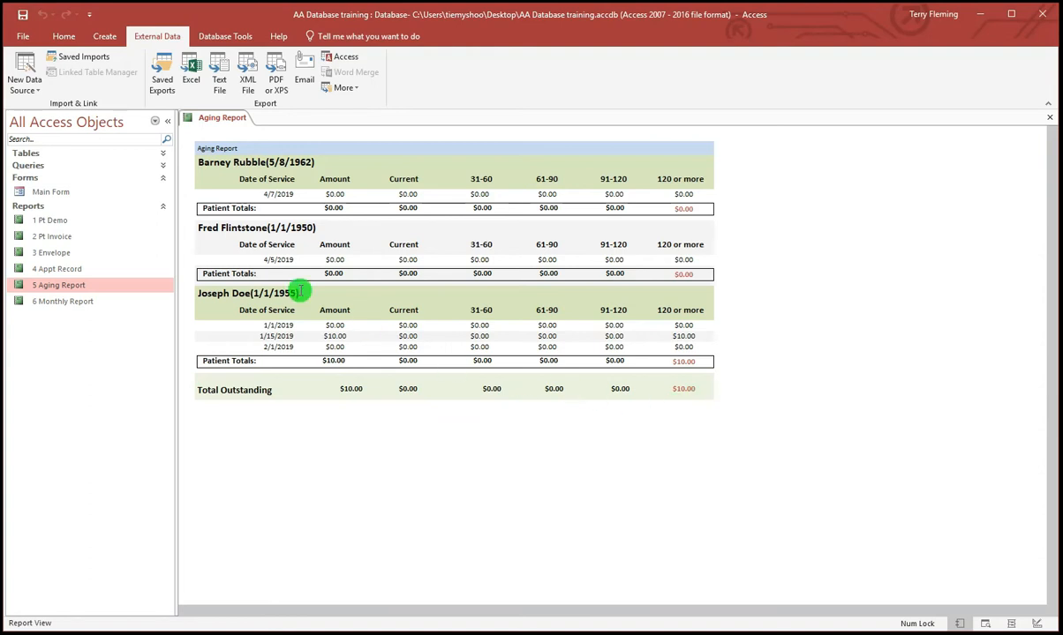
Close the aging report and run the 6 Monthly Report with start date 1/1 and end date 1/30.
{"action": "right_click", "coordinate": [222, 117]}
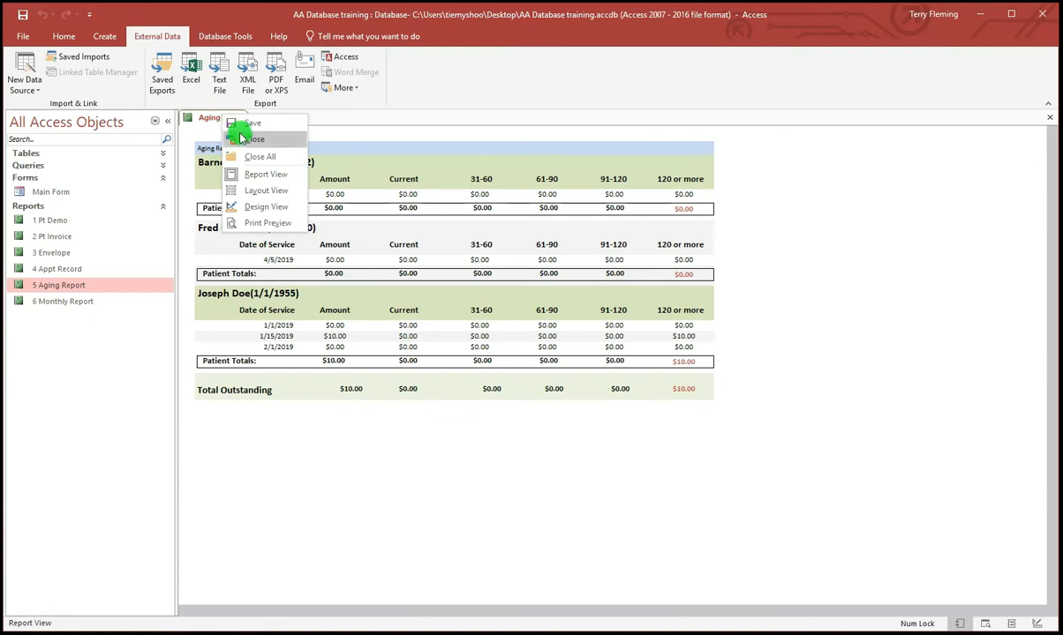
{"action": "left_click", "coordinate": [248, 140]}
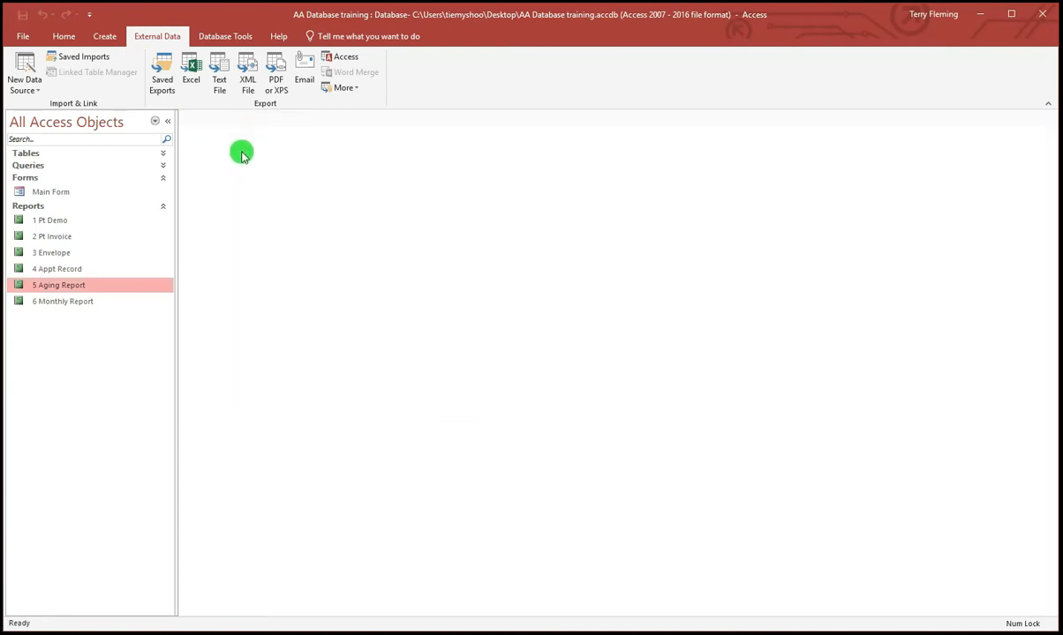
{"action": "left_click", "coordinate": [84, 303]}
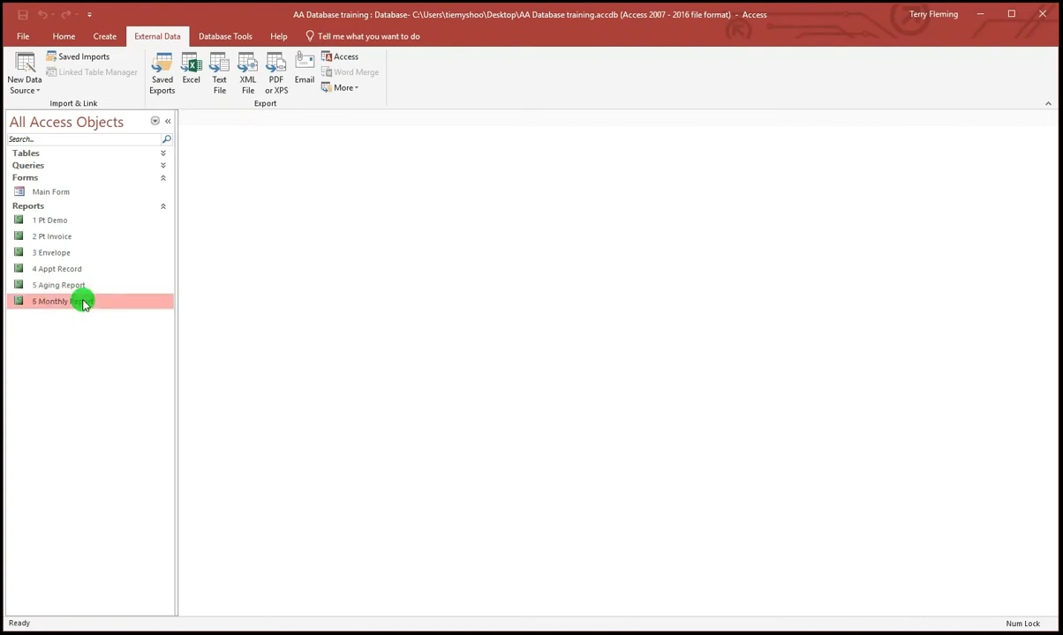
{"action": "double_click", "coordinate": [84, 303]}
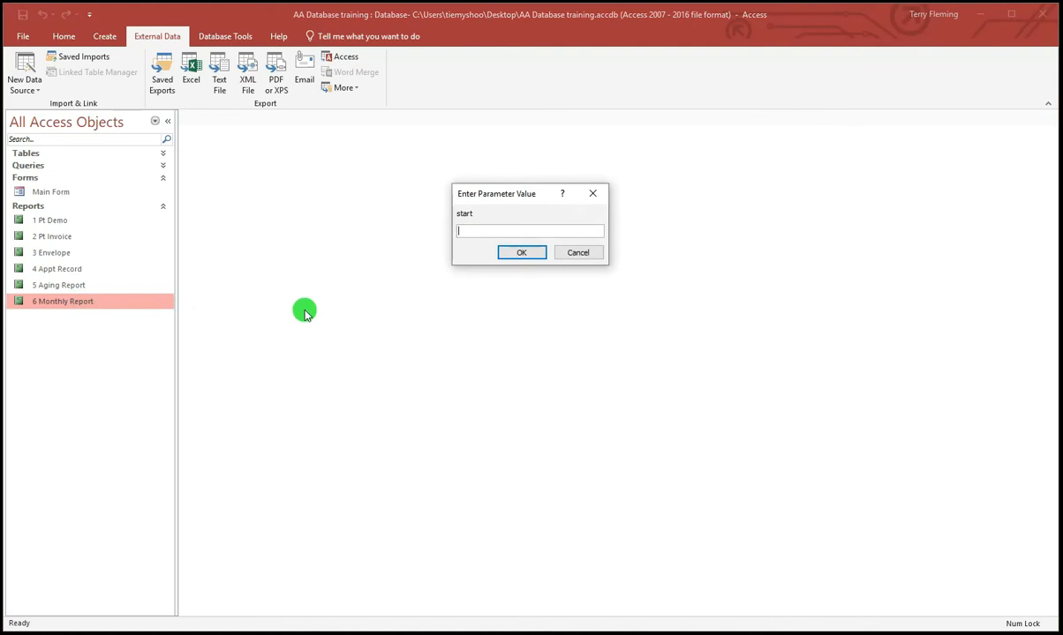
{"action": "type", "text": "1/1"}
{"action": "key", "text": "Return"}
{"action": "type", "text": "1/30"}
{"action": "key", "text": "Return"}
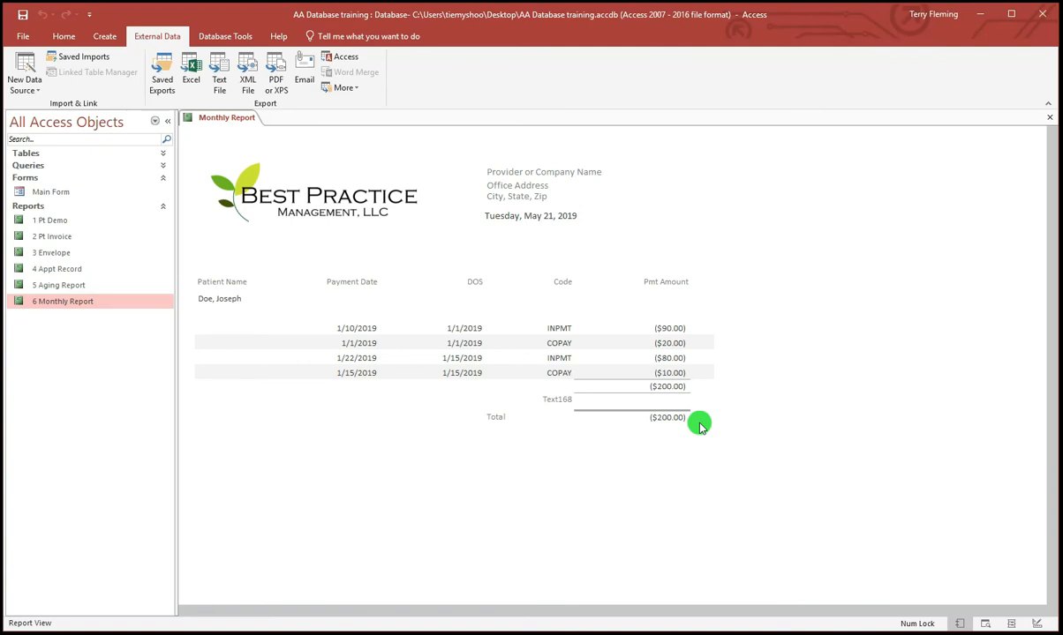
Close the monthly report and exit the database.
{"action": "right_click", "coordinate": [239, 121]}
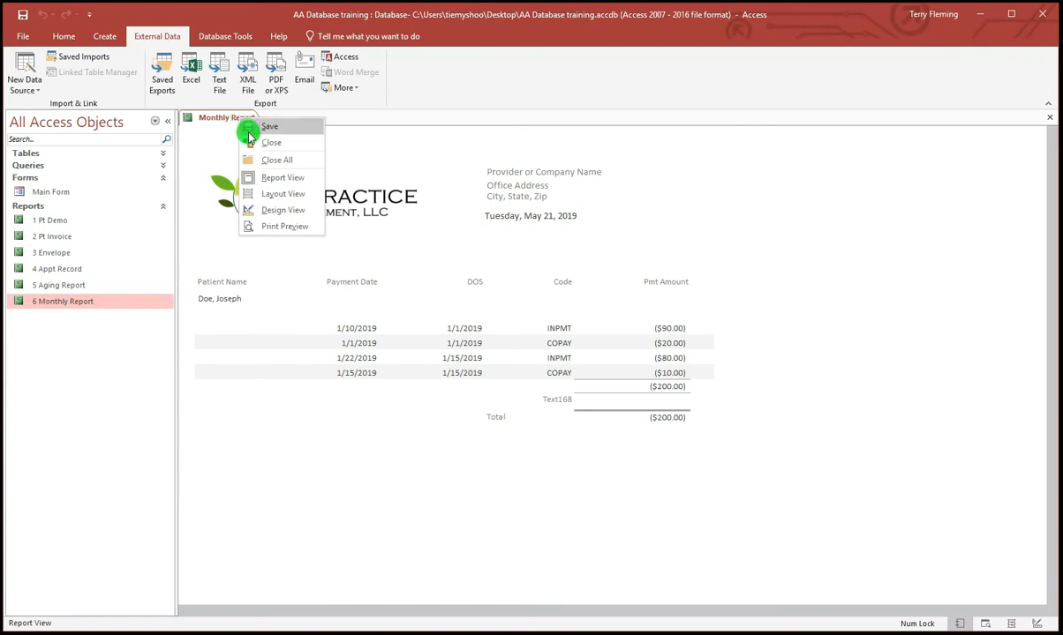
{"action": "left_click", "coordinate": [265, 145]}
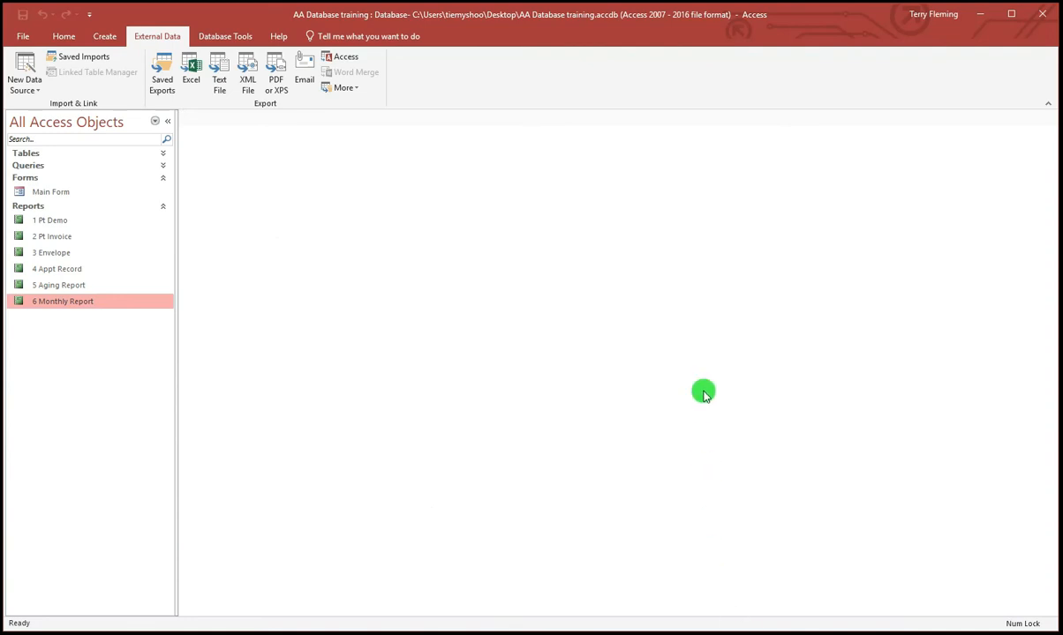
{"action": "left_click", "coordinate": [1039, 15]}
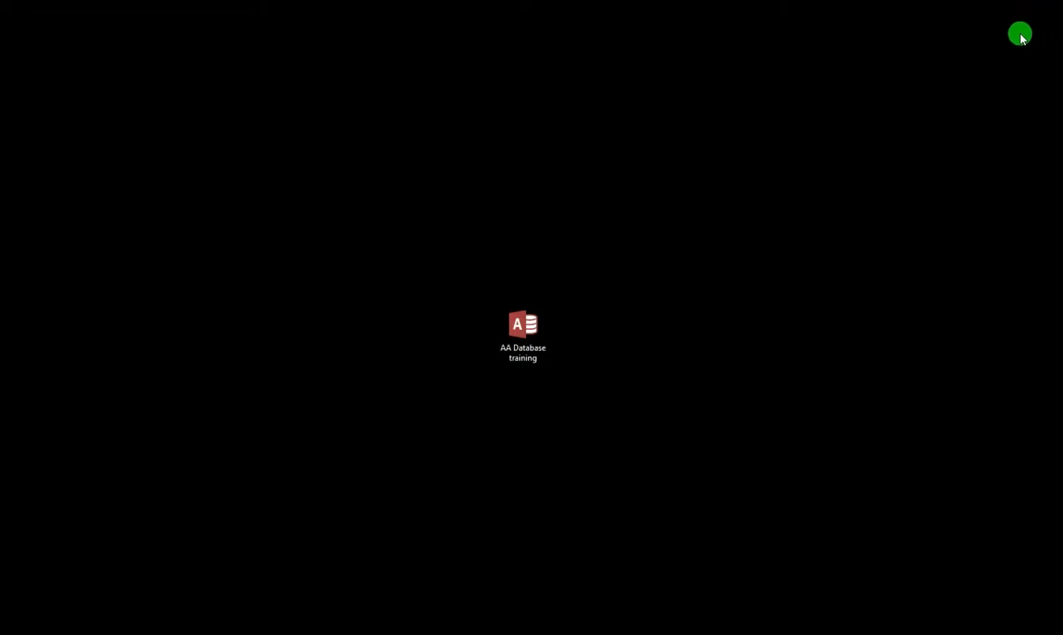